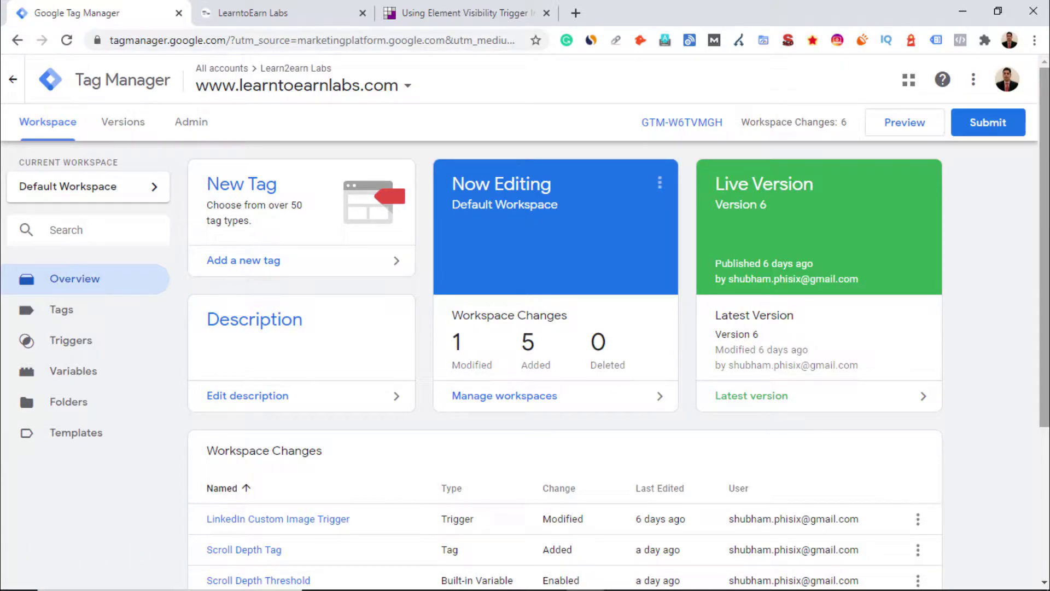
# Switch to the LearntoEarn Labs website and inspect the HTML of the middle student's photo under What Our Student Says
pyautogui.click(293, 8)
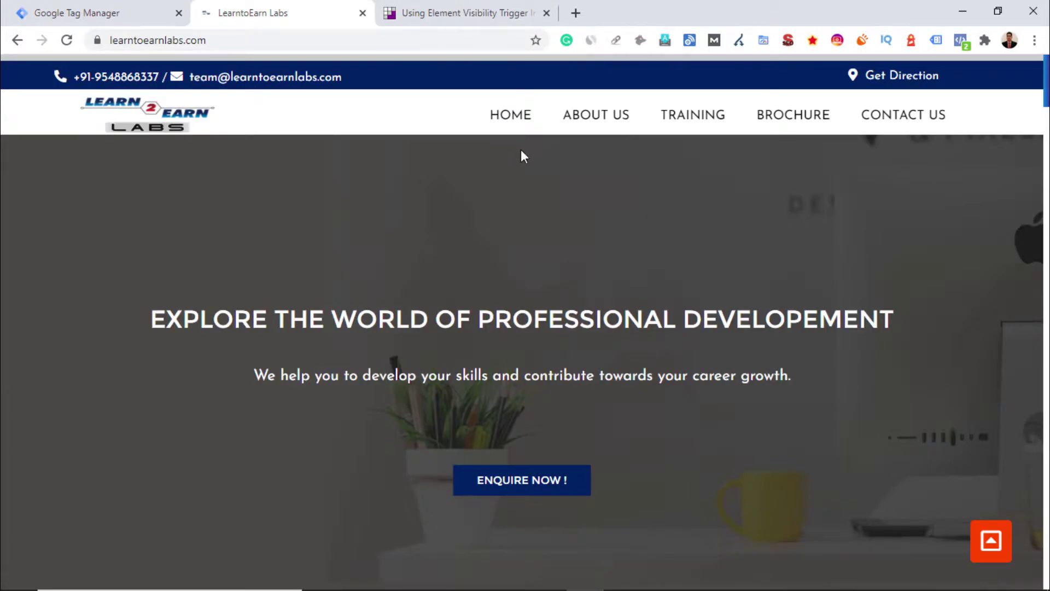
pyautogui.scroll(-15, 706, 241)
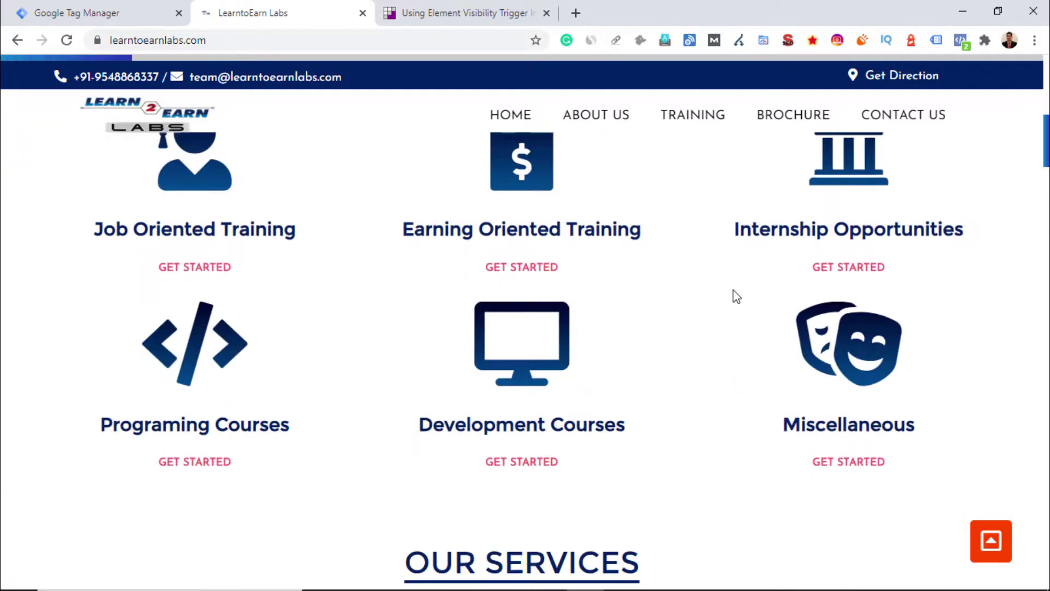
pyautogui.scroll(-15, 734, 291)
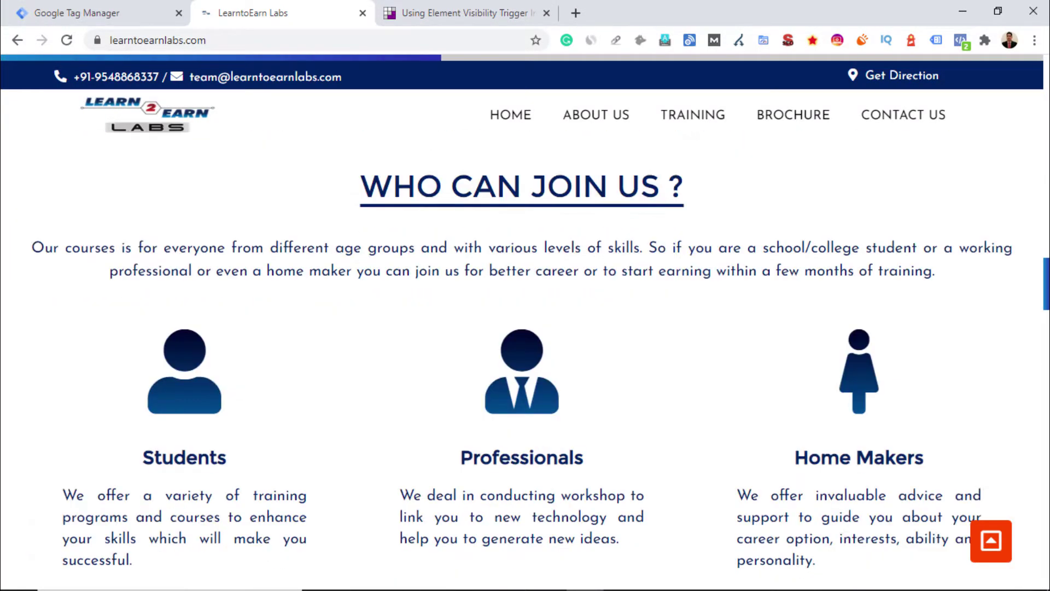
pyautogui.scroll(-15, 525, 322)
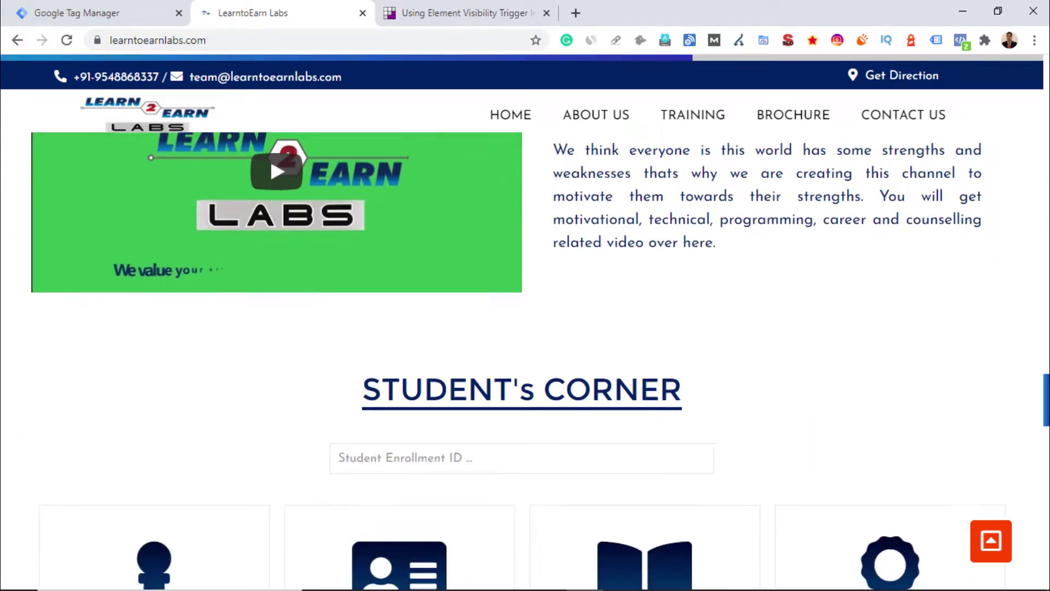
pyautogui.scroll(-6, 711, 315)
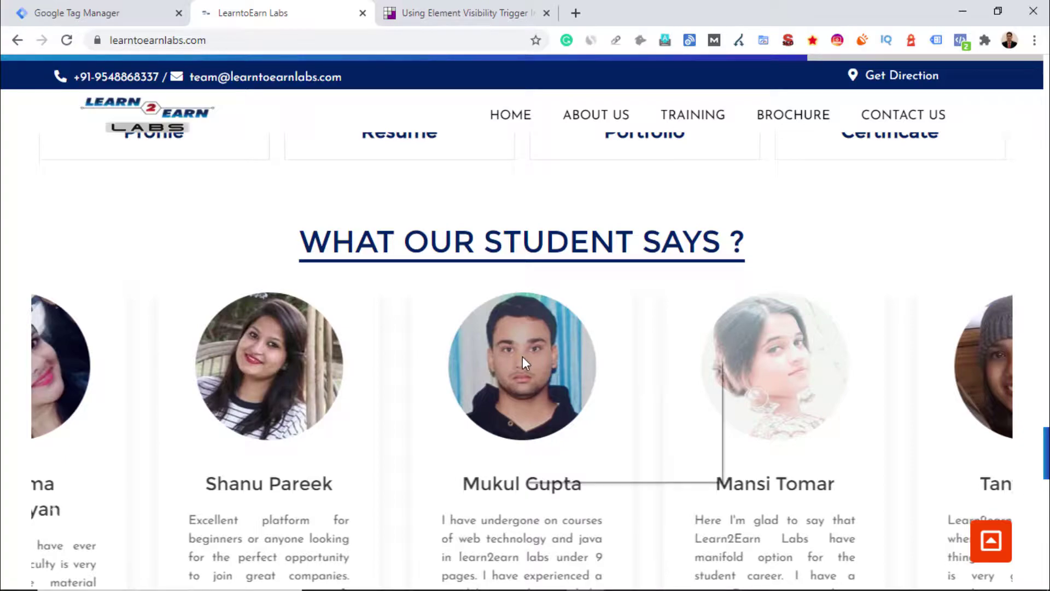
pyautogui.rightClick(523, 358)
pyautogui.click(559, 466)
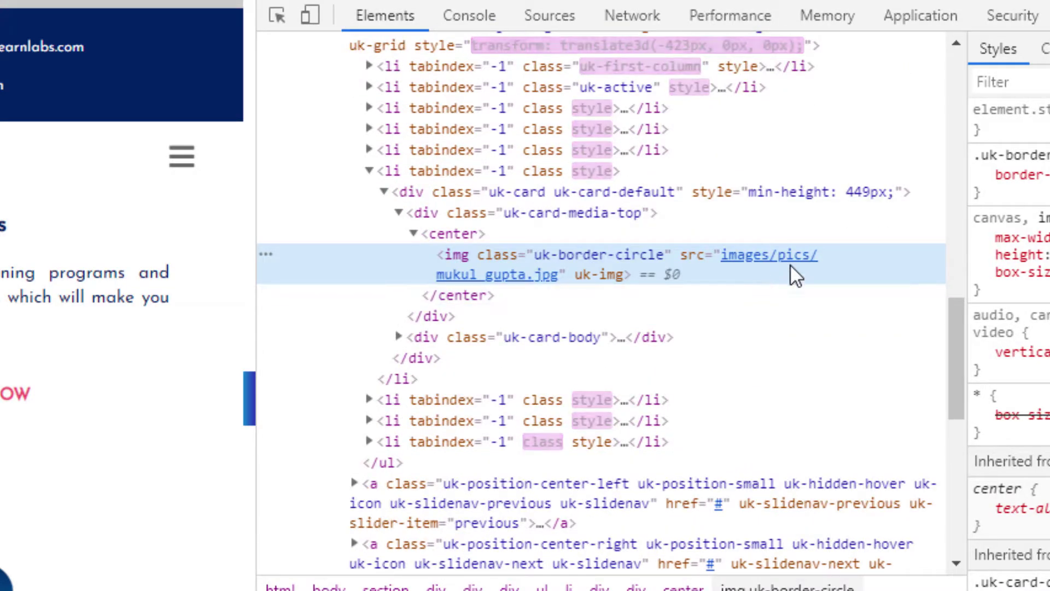
pyautogui.moveTo(511, 279)
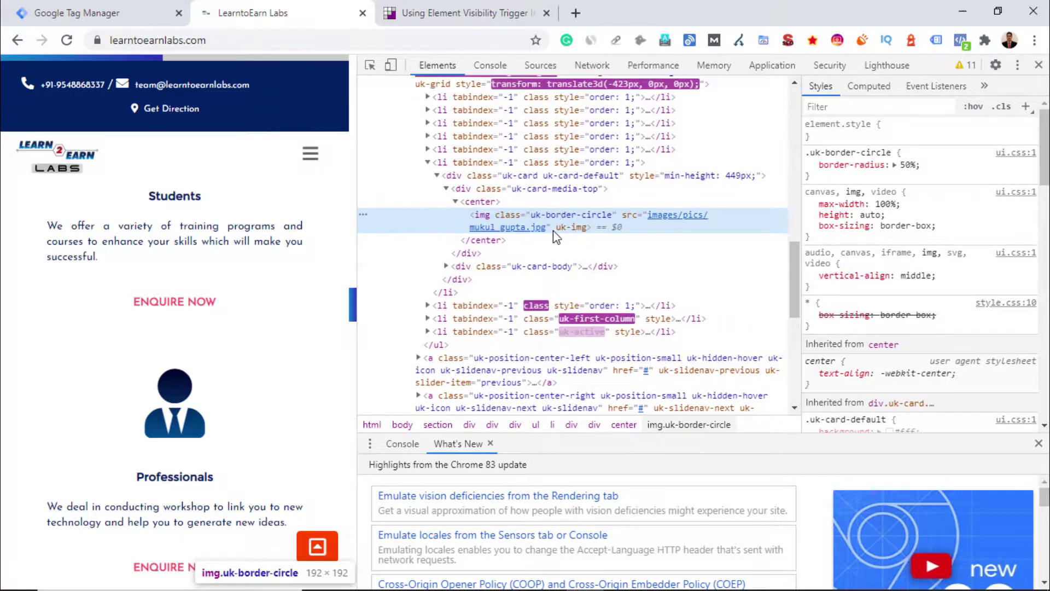
# Return to Google Tag Manager and create a new tag named Element Visibility Tag
pyautogui.click(91, 7)
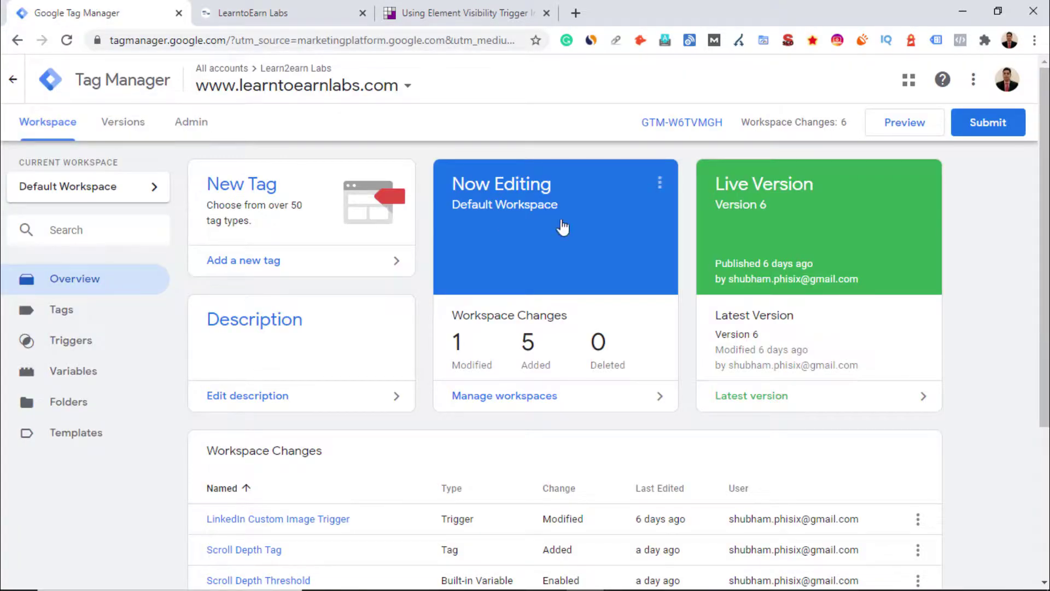
pyautogui.scroll(-1, 992, 228)
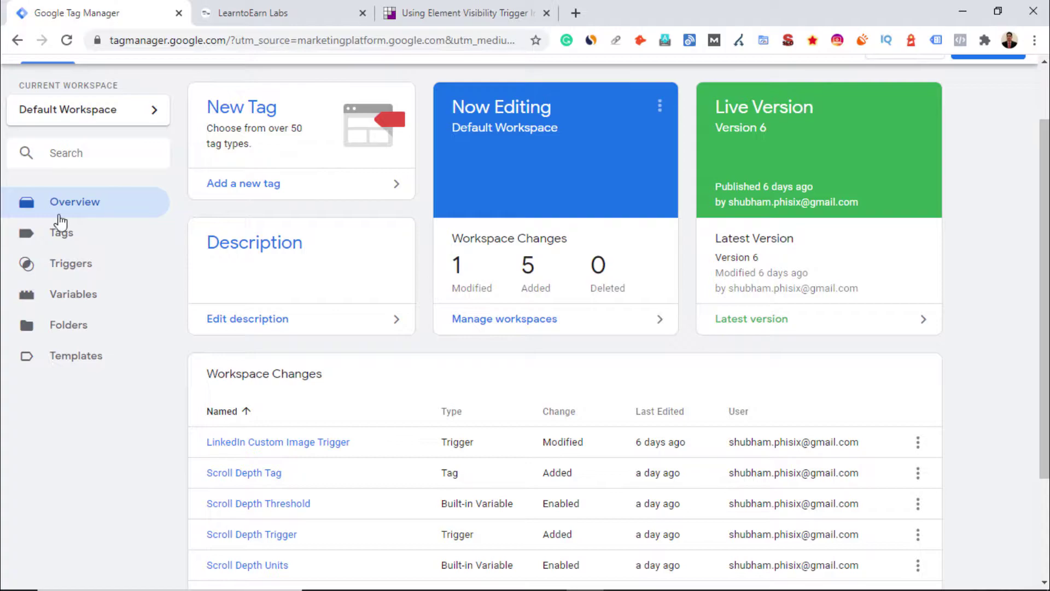
pyautogui.click(55, 234)
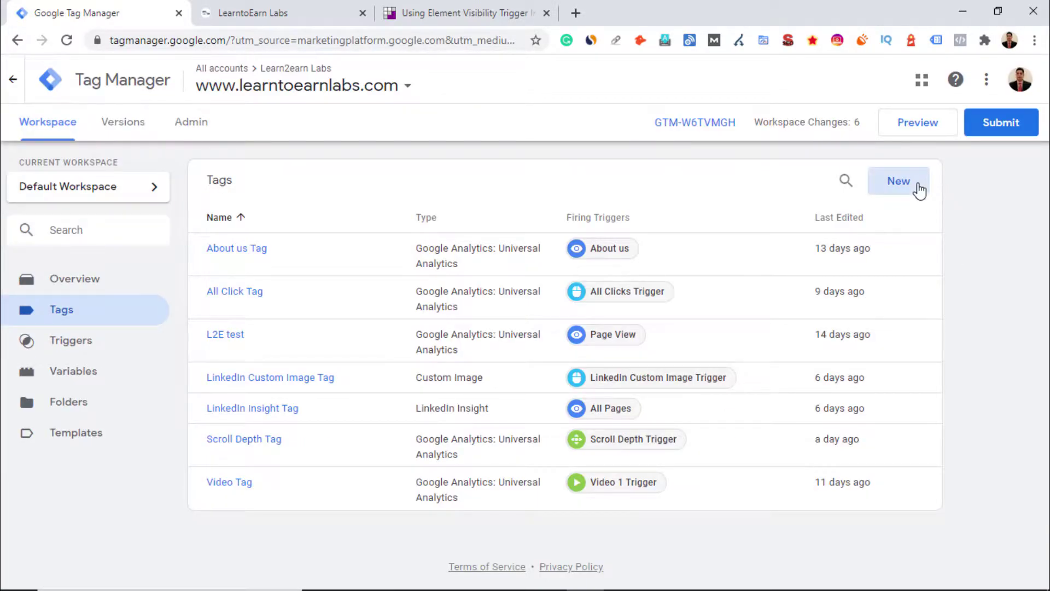
pyautogui.click(920, 191)
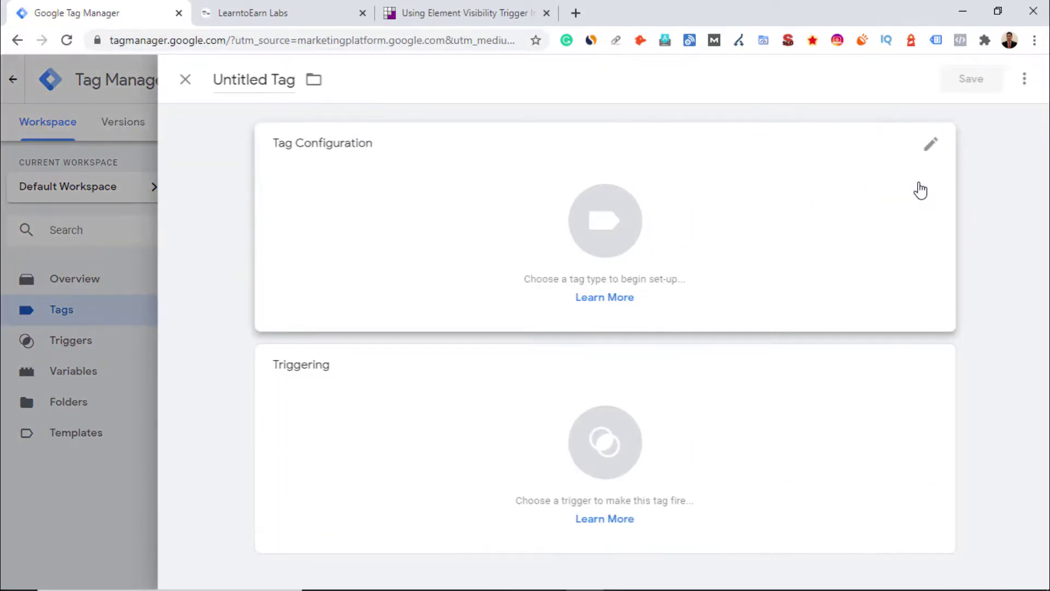
pyautogui.moveTo(267, 80); pyautogui.dragTo(206, 82)
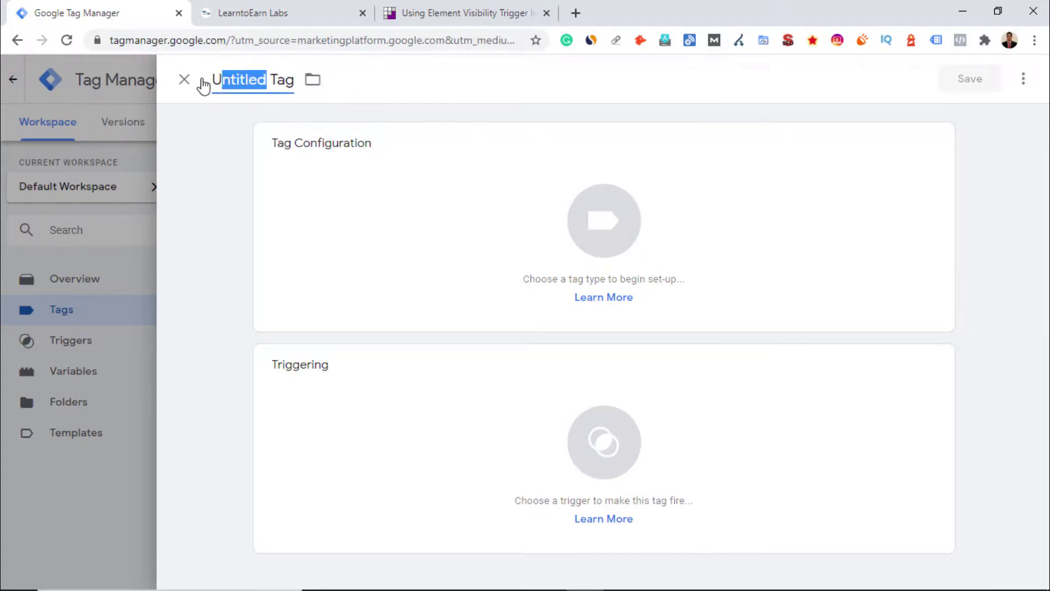
pyautogui.write('Element ')
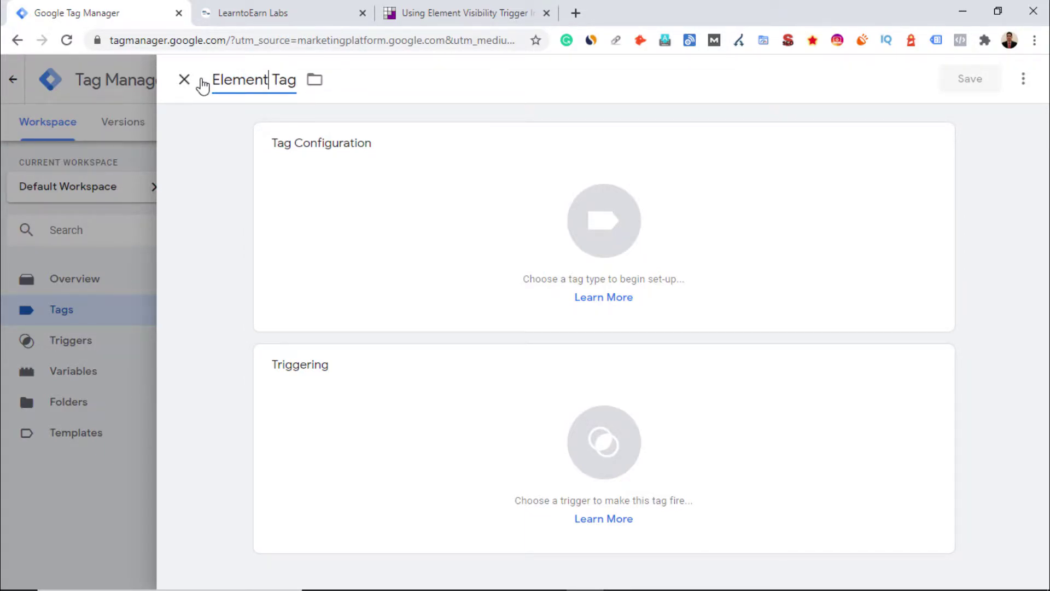
pyautogui.write('Visib')
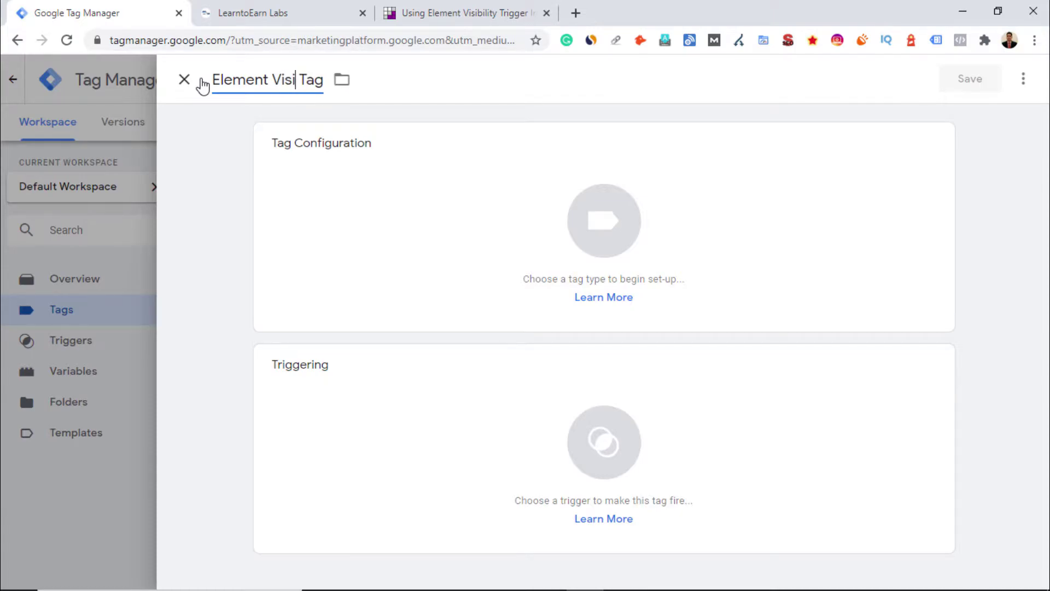
pyautogui.write('ility')
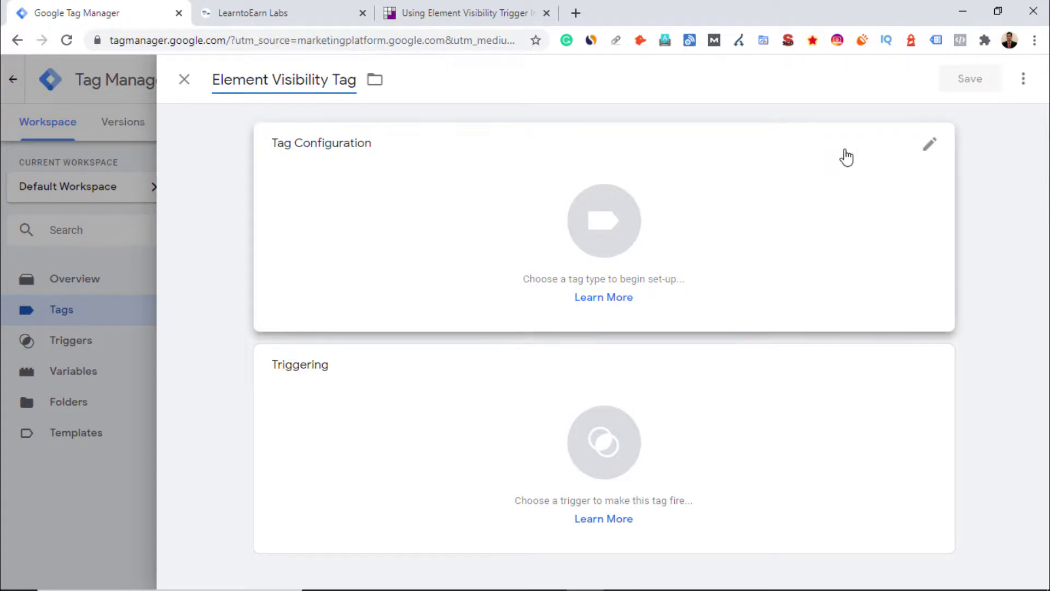
# Configure the tag as Google Analytics: Universal Analytics with the track type Event
pyautogui.click(929, 152)
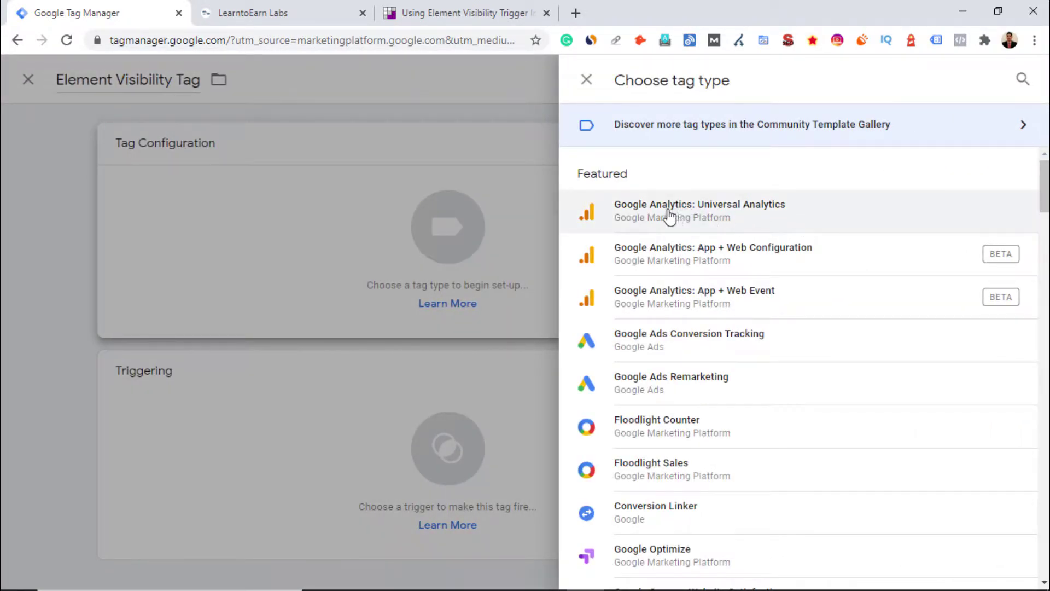
pyautogui.click(733, 218)
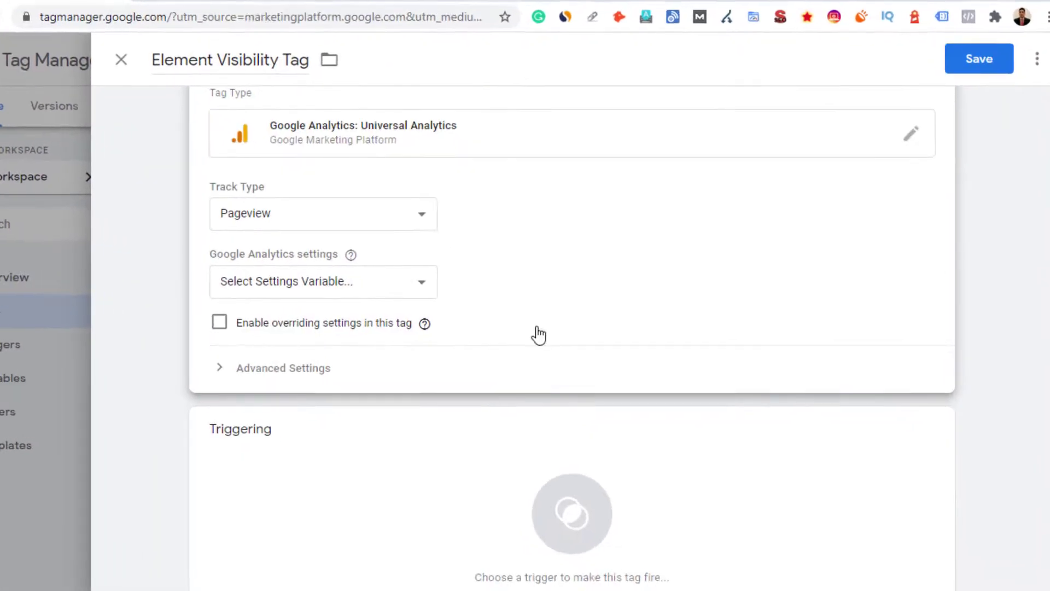
pyautogui.click(401, 216)
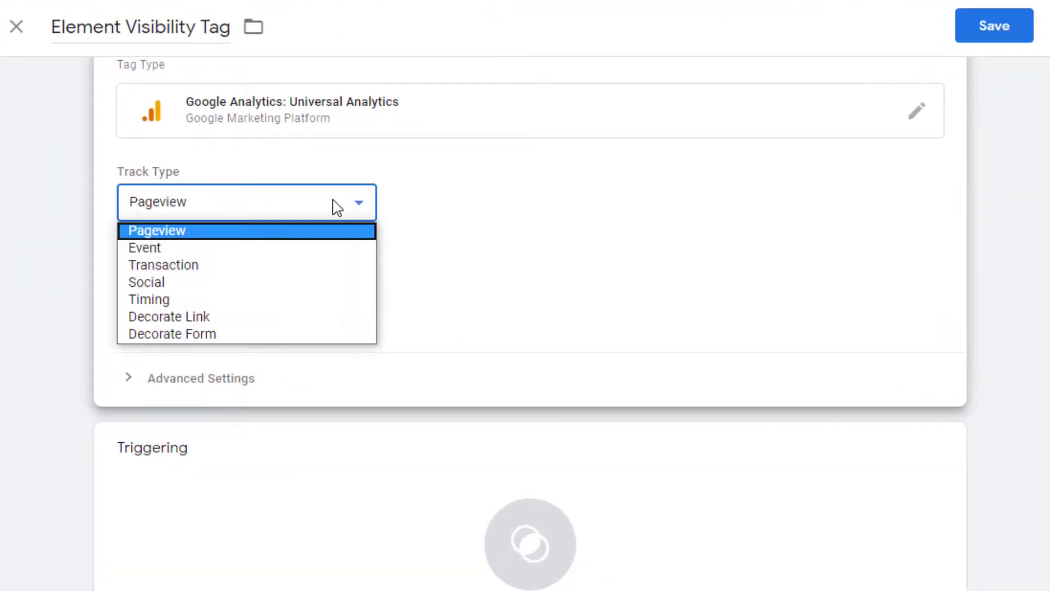
pyautogui.click(233, 252)
# Fill in the event tracking parameters with category Element Visibility, action Scroll and label Seen
pyautogui.scroll(-2, 556, 253)
pyautogui.click(234, 198)
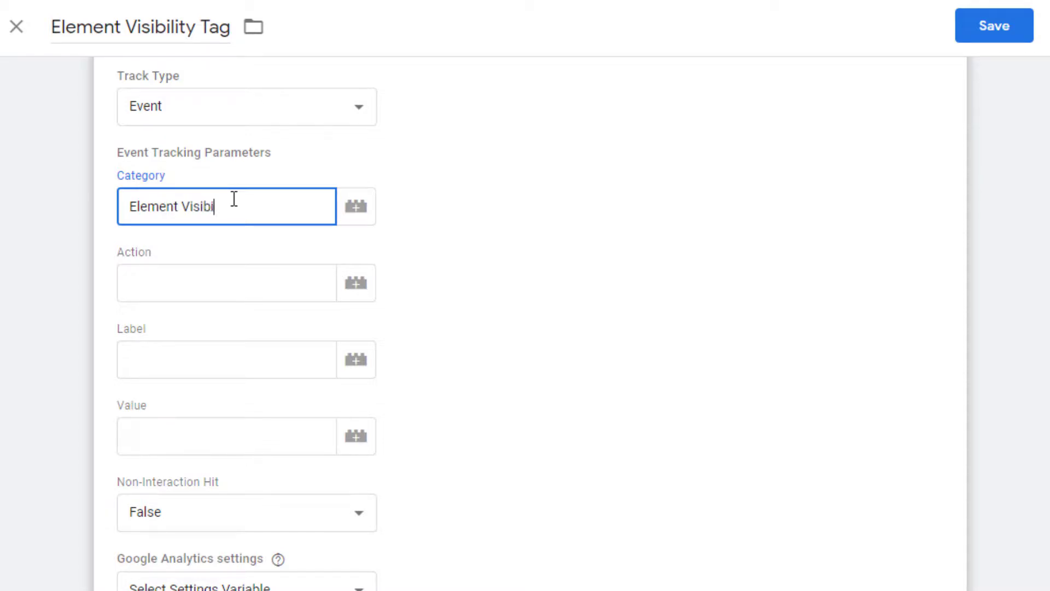
pyautogui.click(217, 285)
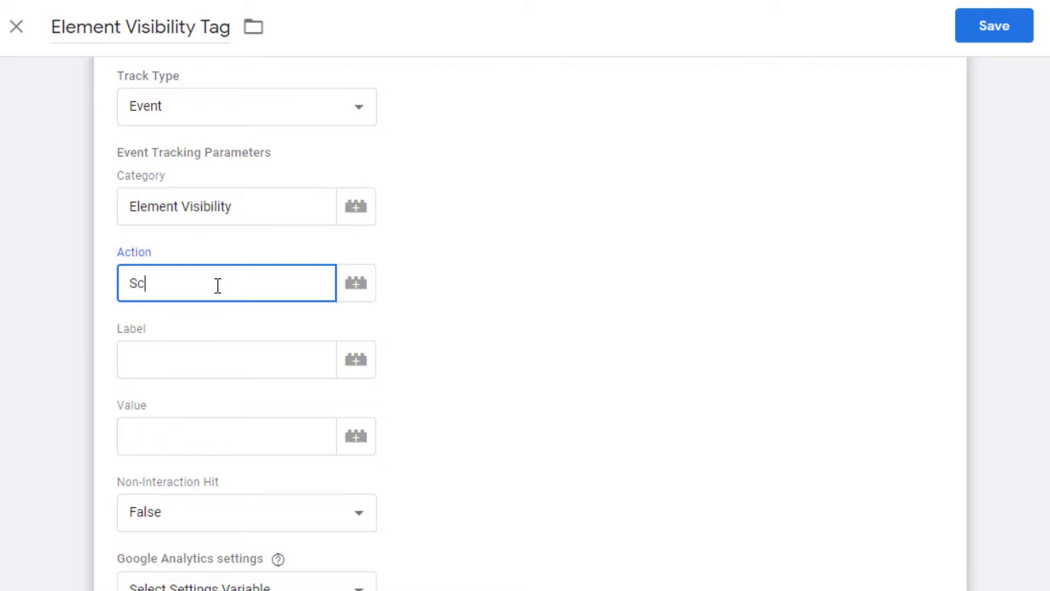
pyautogui.click(208, 371)
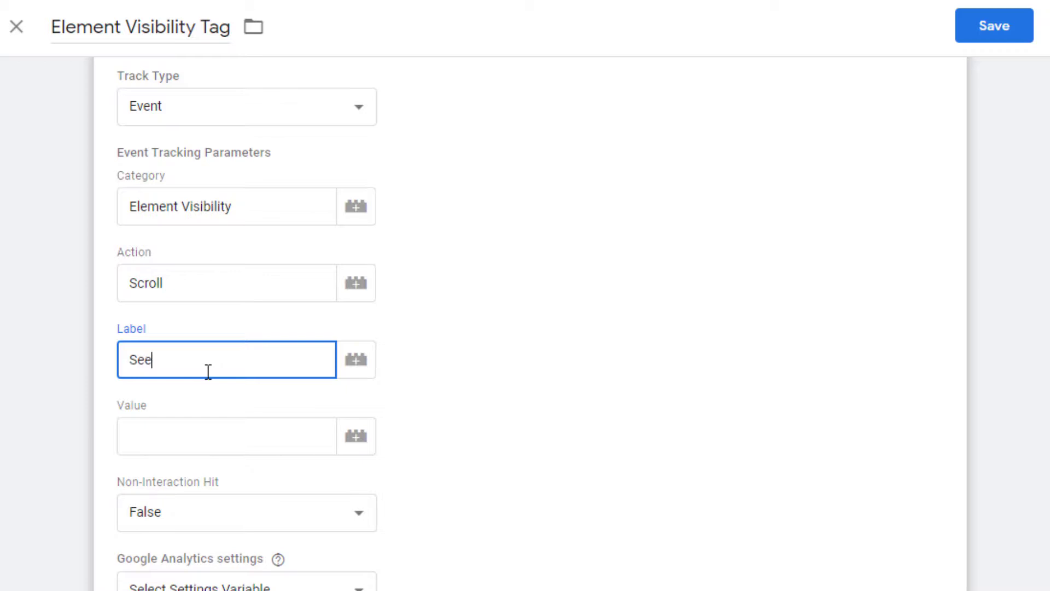
# Set Non-Interaction Hit to True and choose {{GA Variable}} as the tag's Google Analytics settings variable
pyautogui.scroll(-2, 209, 369)
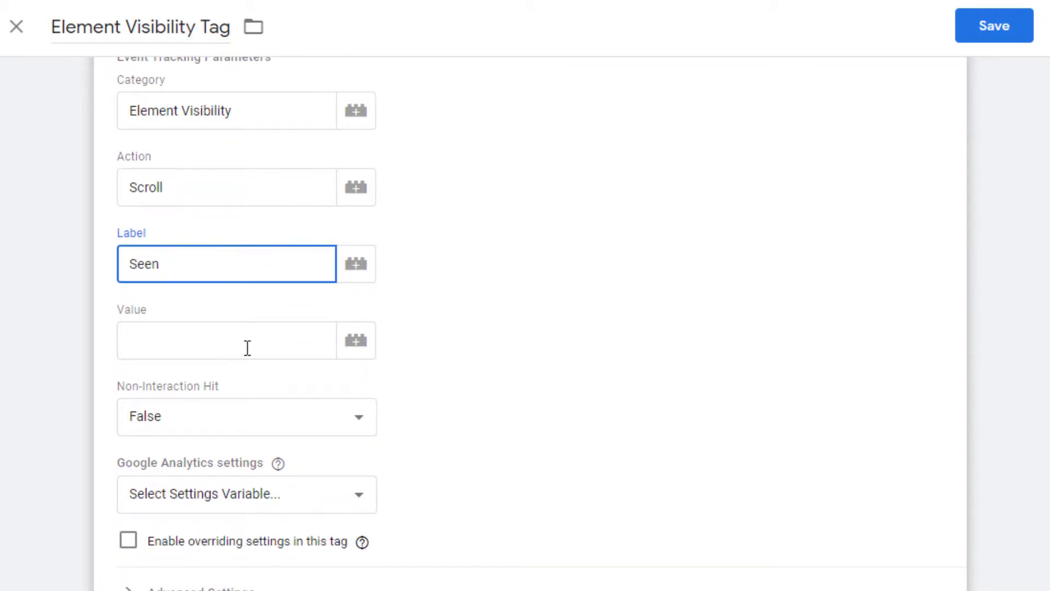
pyautogui.click(230, 429)
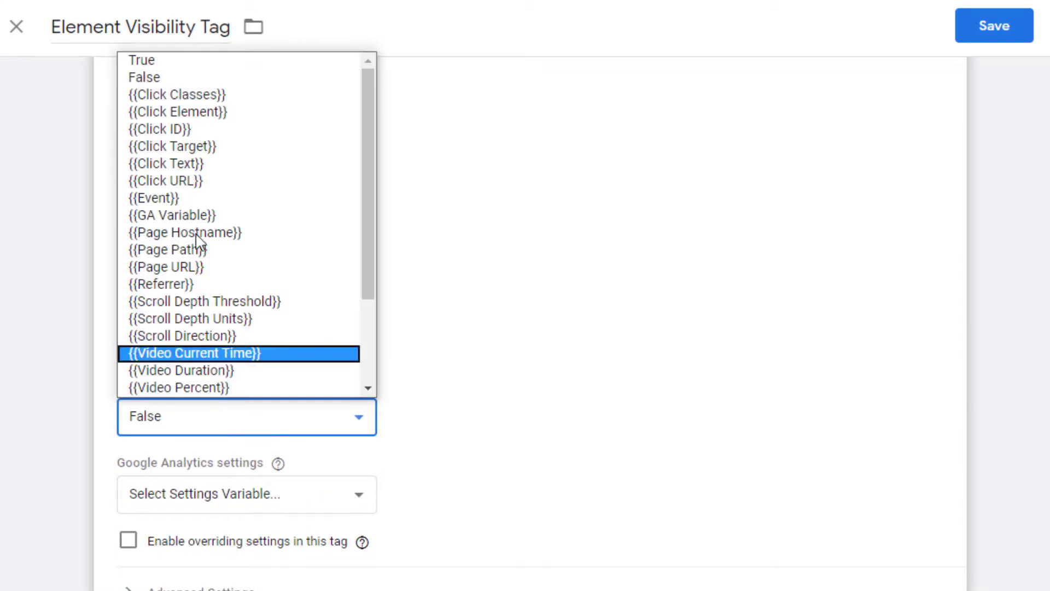
pyautogui.click(153, 62)
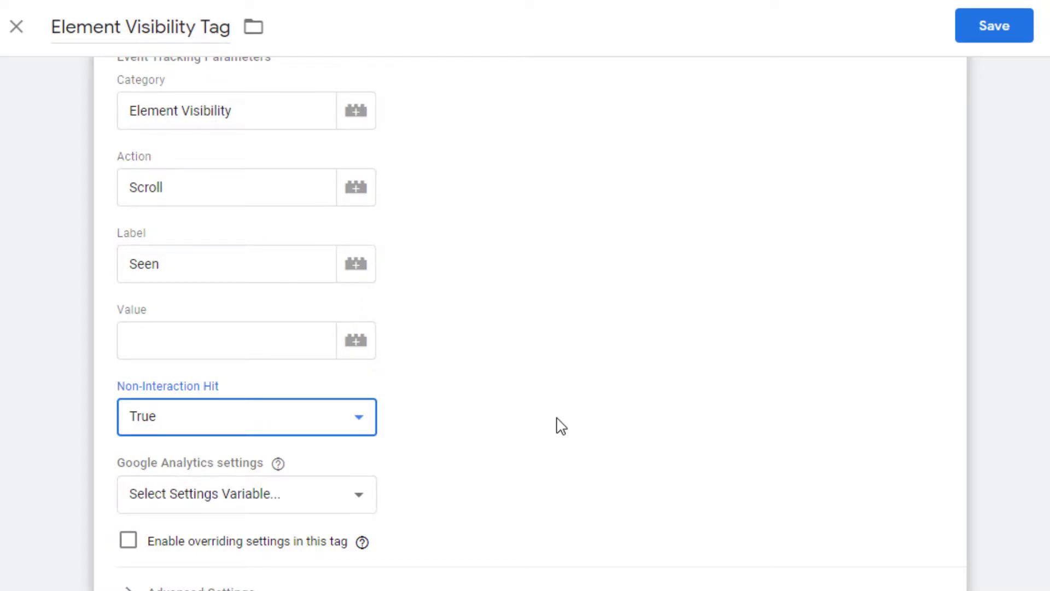
pyautogui.scroll(-2, 560, 425)
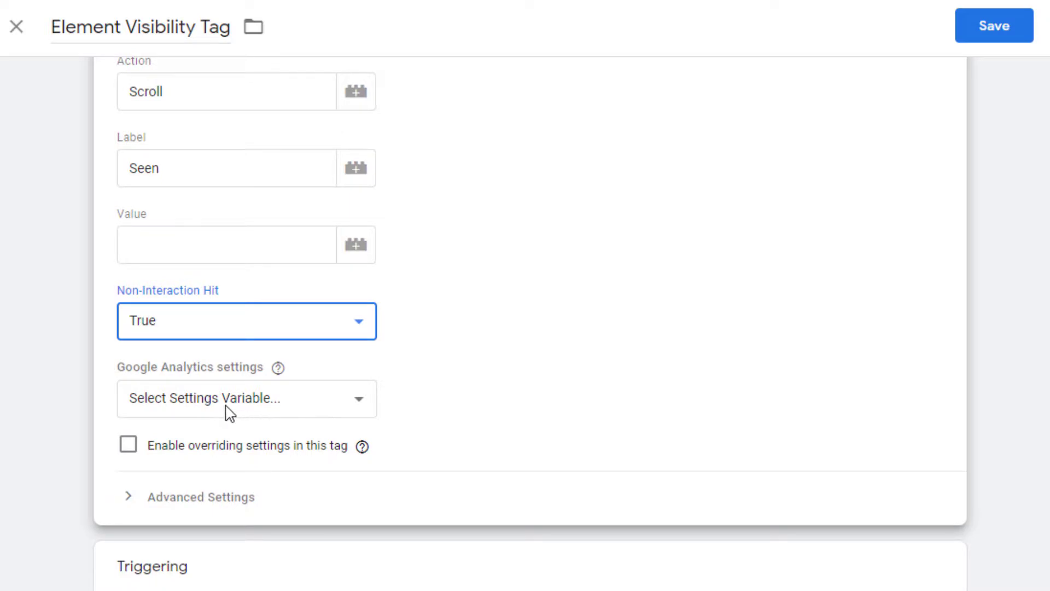
pyautogui.click(266, 409)
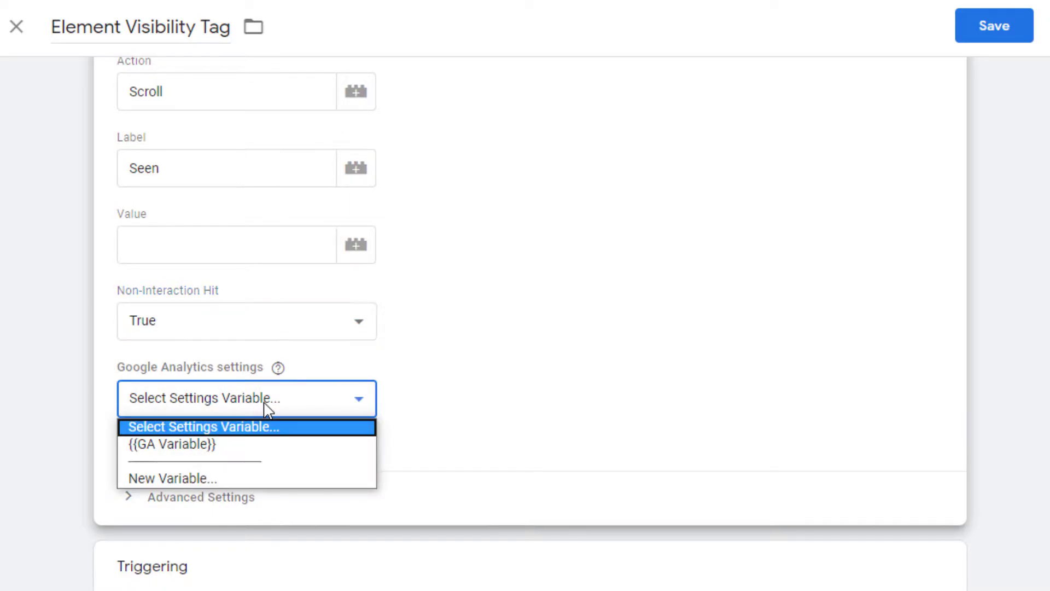
pyautogui.click(247, 445)
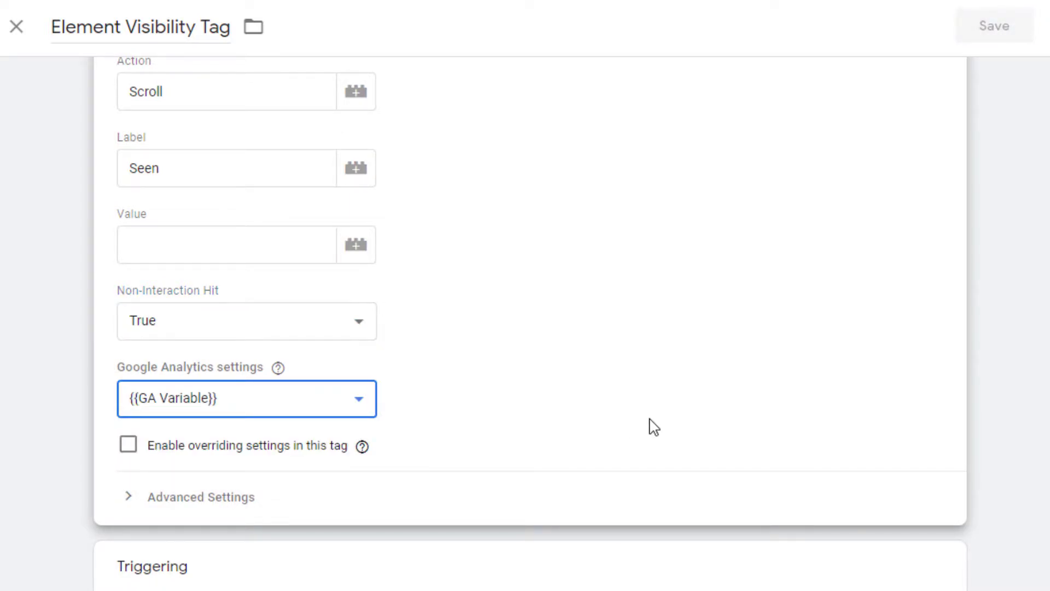
# Create a new trigger for the tag and name it Element Visibility Trigger
pyautogui.scroll(-2, 654, 426)
pyautogui.scroll(3, 480, 281)
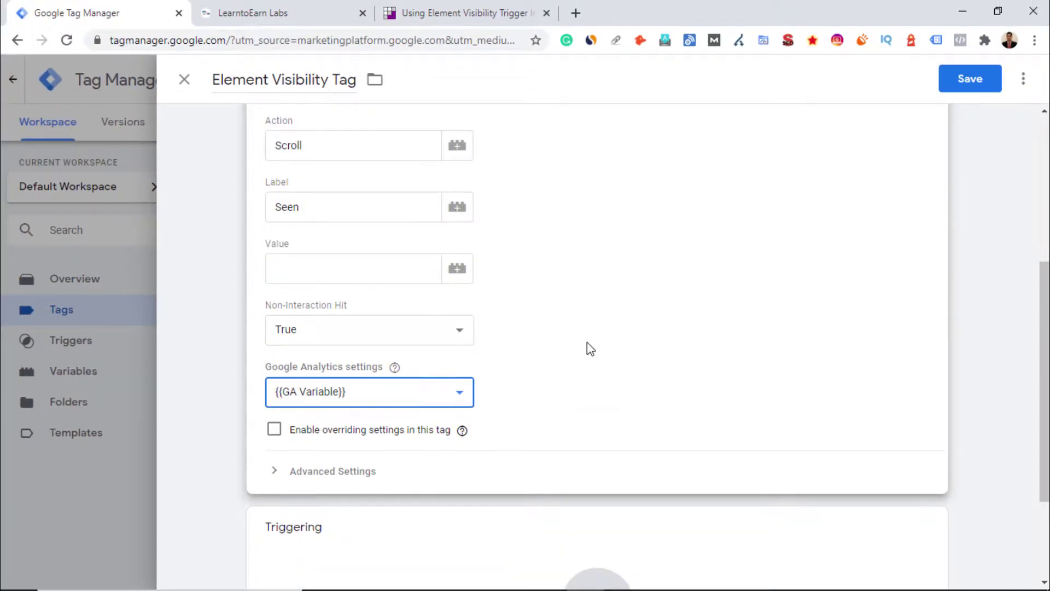
pyautogui.scroll(-3, 586, 344)
pyautogui.click(920, 379)
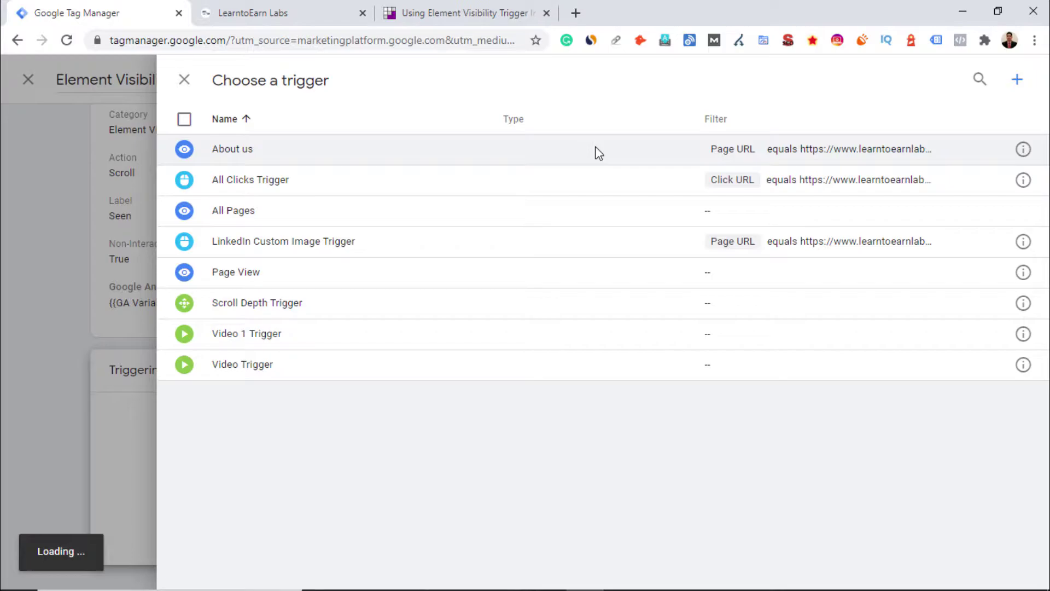
pyautogui.click(1020, 83)
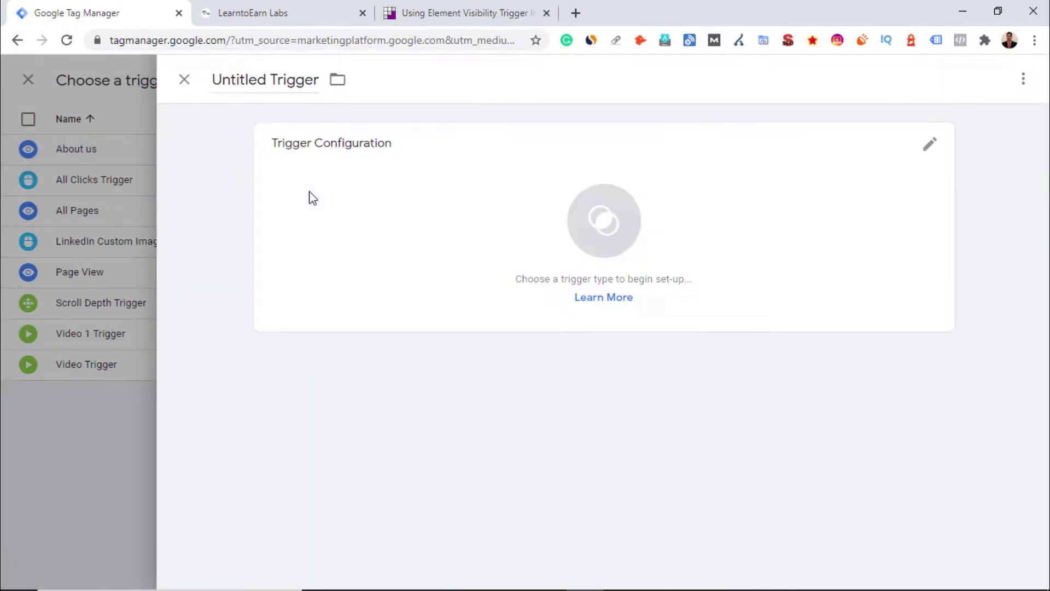
pyautogui.moveTo(268, 80); pyautogui.dragTo(180, 85)
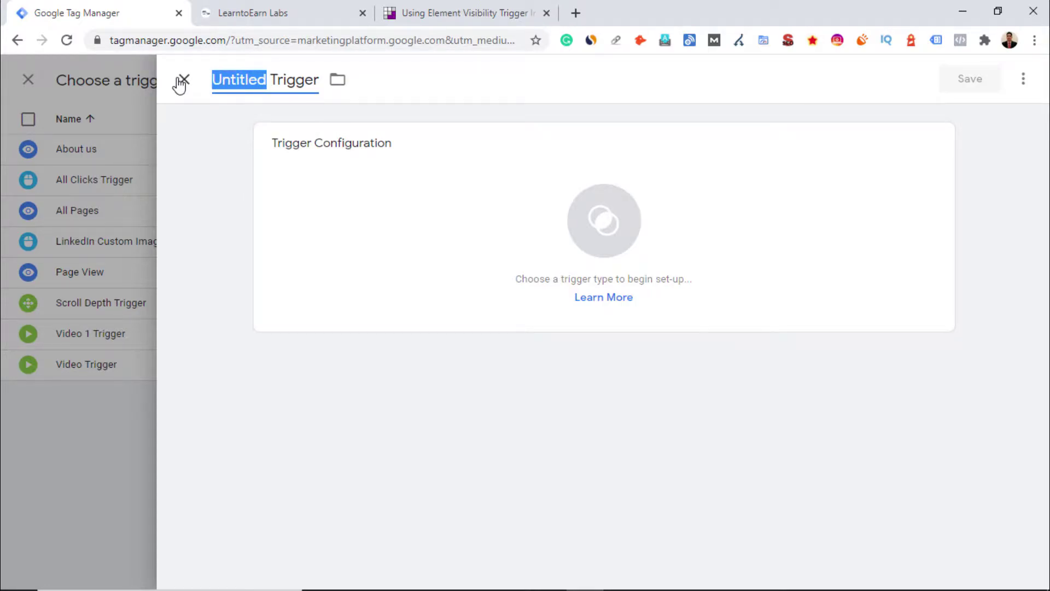
pyautogui.write('E')
pyautogui.write('lement')
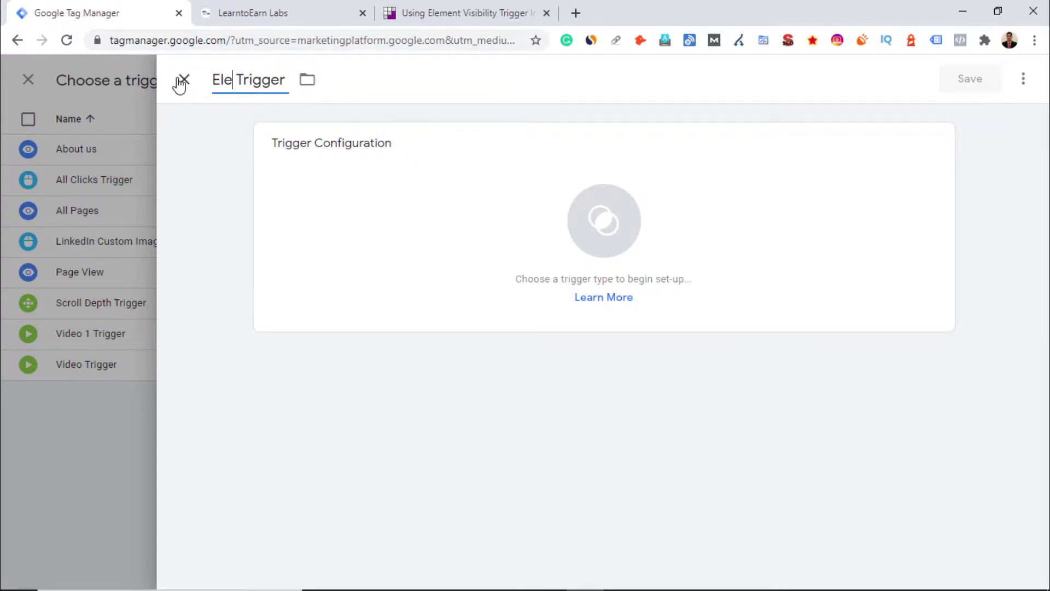
pyautogui.write(' Visbi')
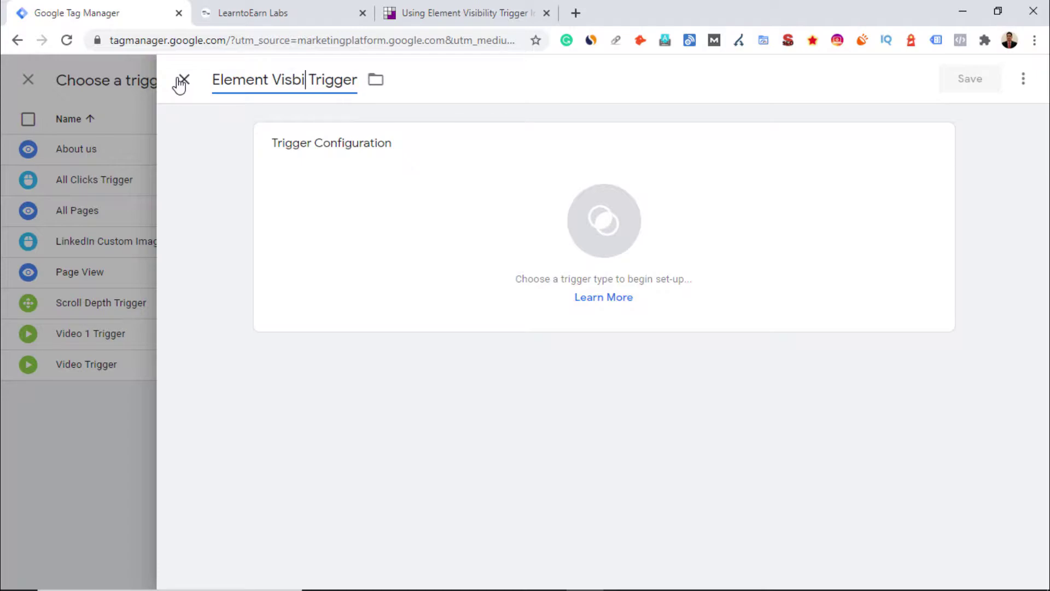
pyautogui.write('lity')
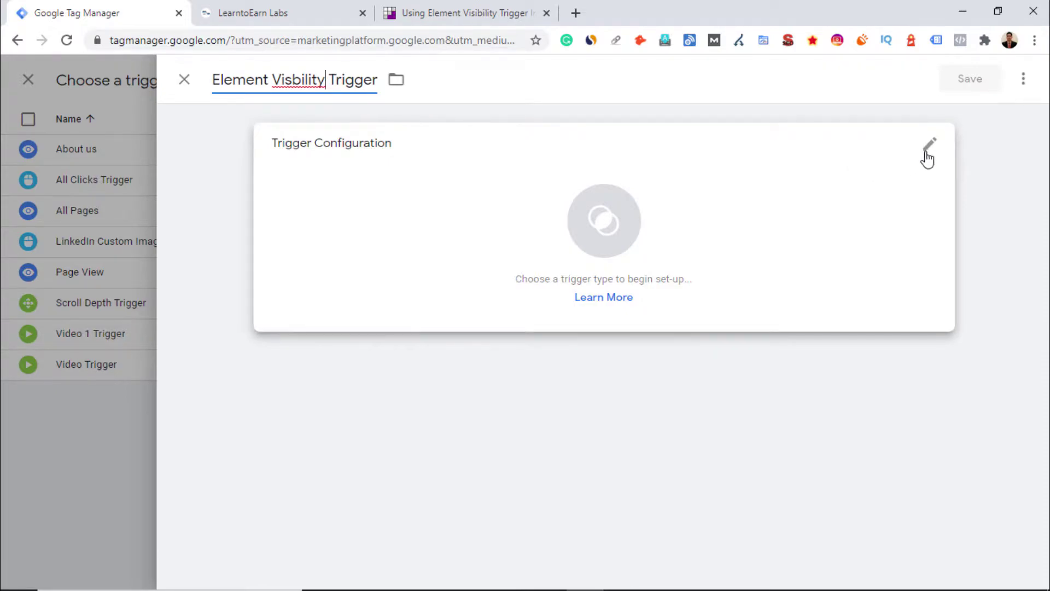
pyautogui.rightClick(285, 80)
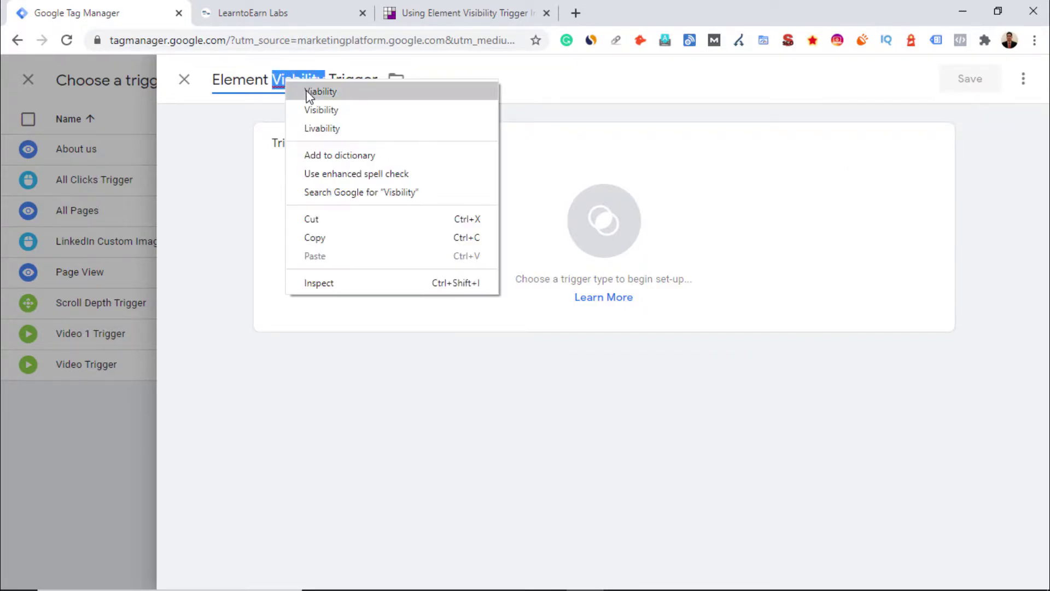
pyautogui.click(321, 109)
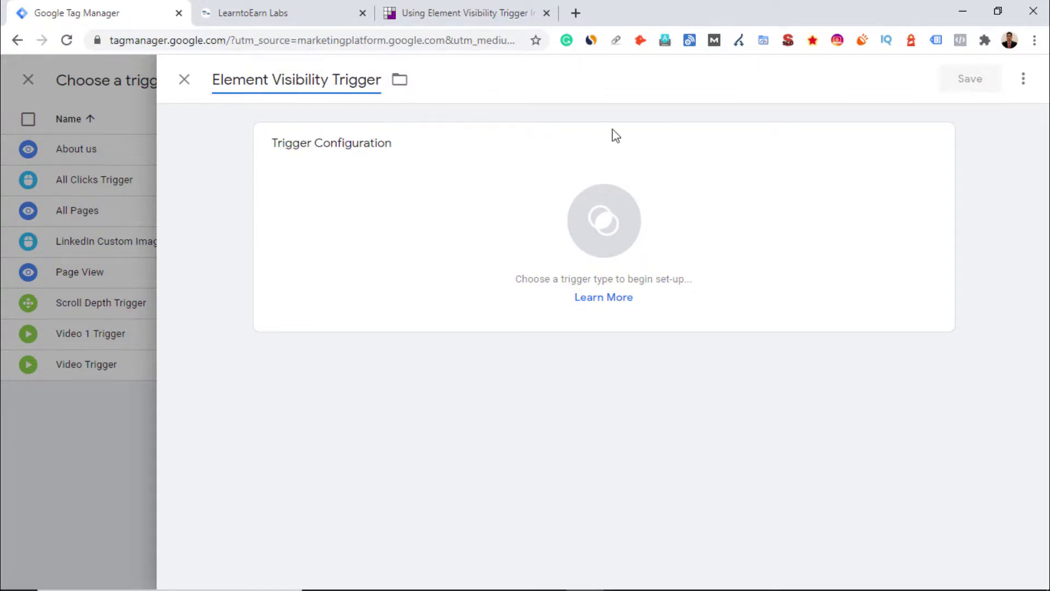
# Set the trigger type to Element Visibility under User Engagement
pyautogui.click(933, 145)
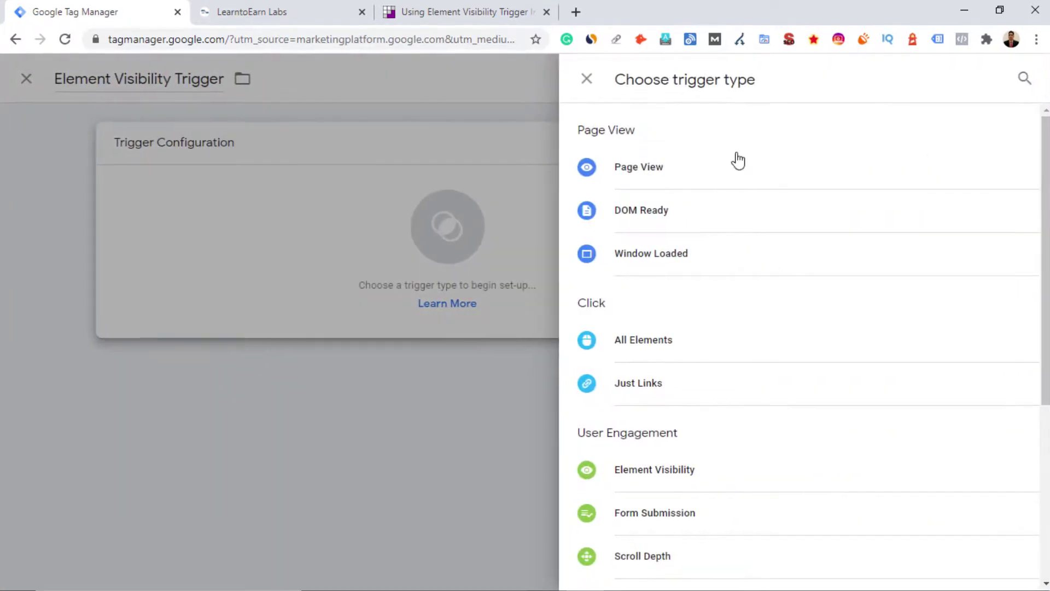
pyautogui.scroll(-3, 712, 329)
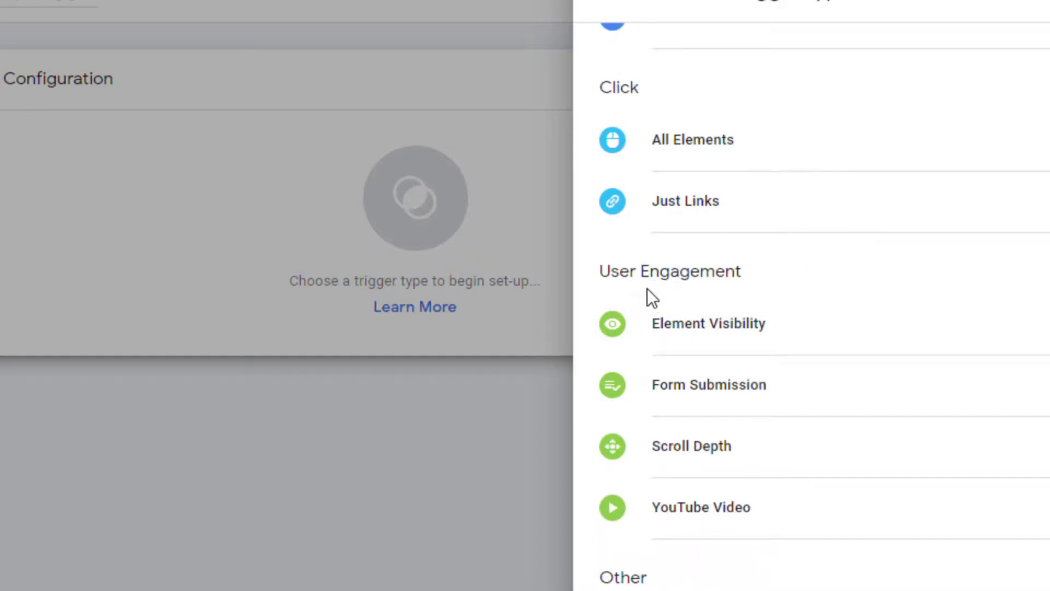
pyautogui.click(727, 328)
# Review the selection method options and set the trigger's Selection Method to CSS Selector
pyautogui.scroll(-2, 729, 335)
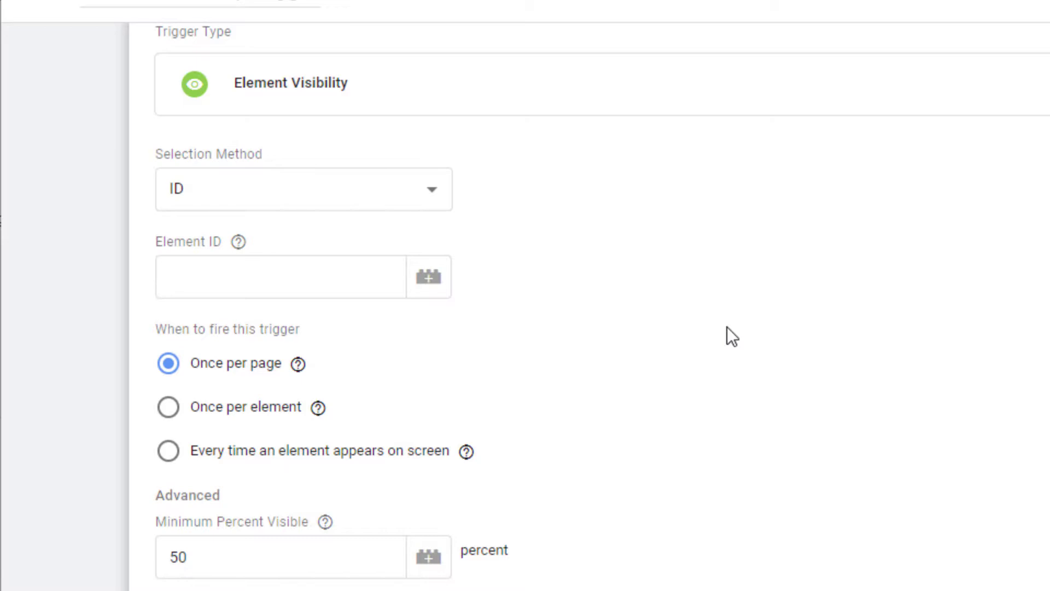
pyautogui.click(435, 191)
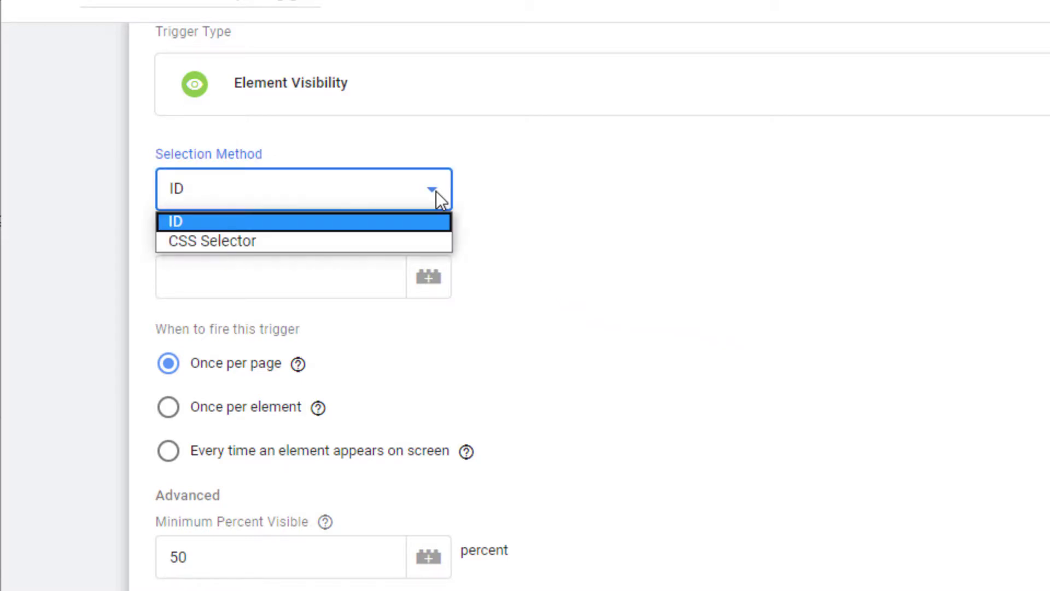
pyautogui.click(419, 202)
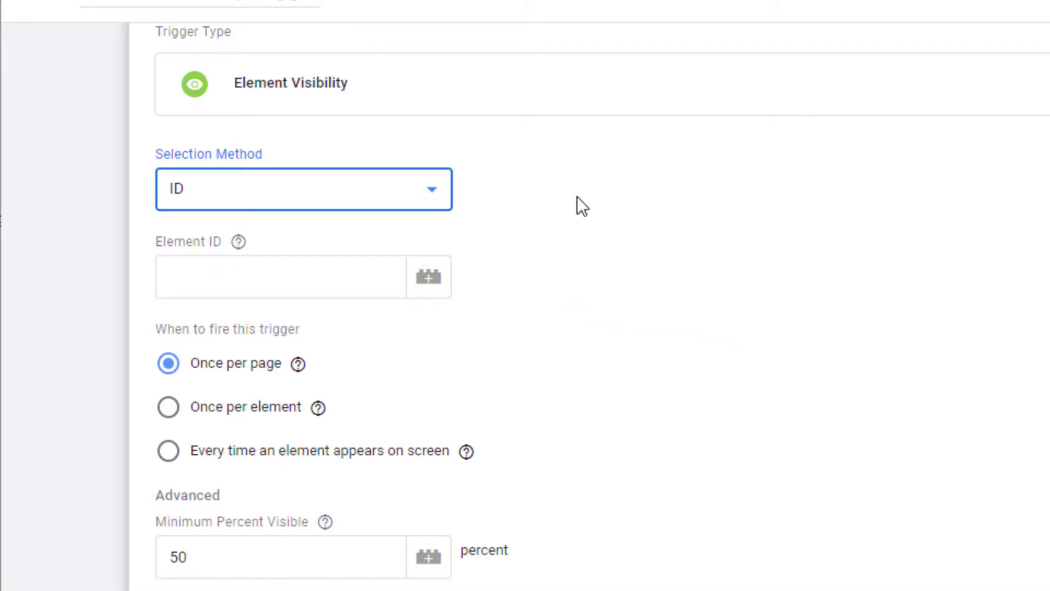
pyautogui.click(433, 190)
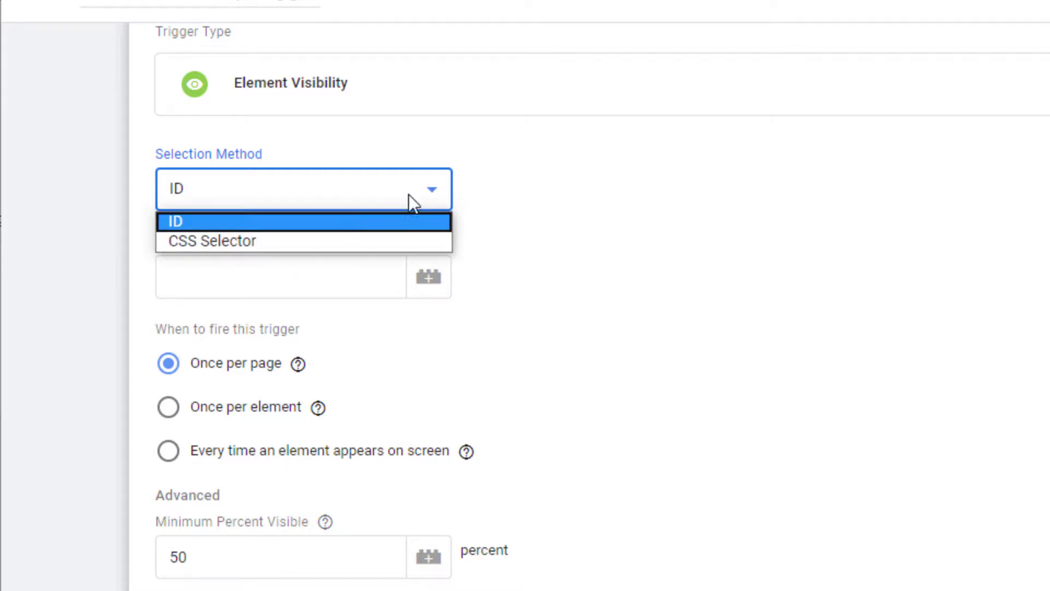
pyautogui.click(427, 188)
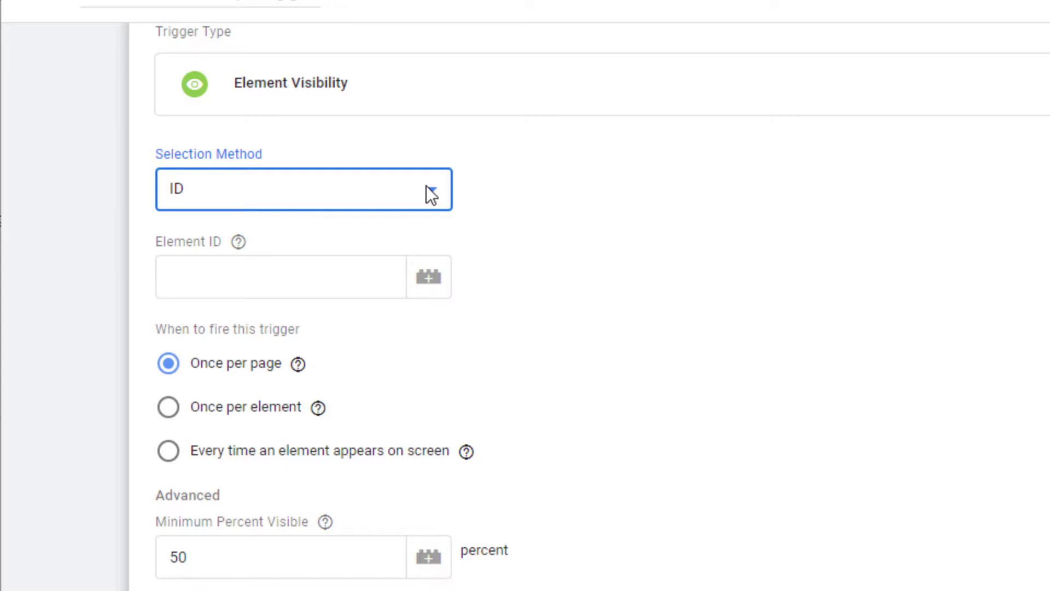
pyautogui.click(425, 186)
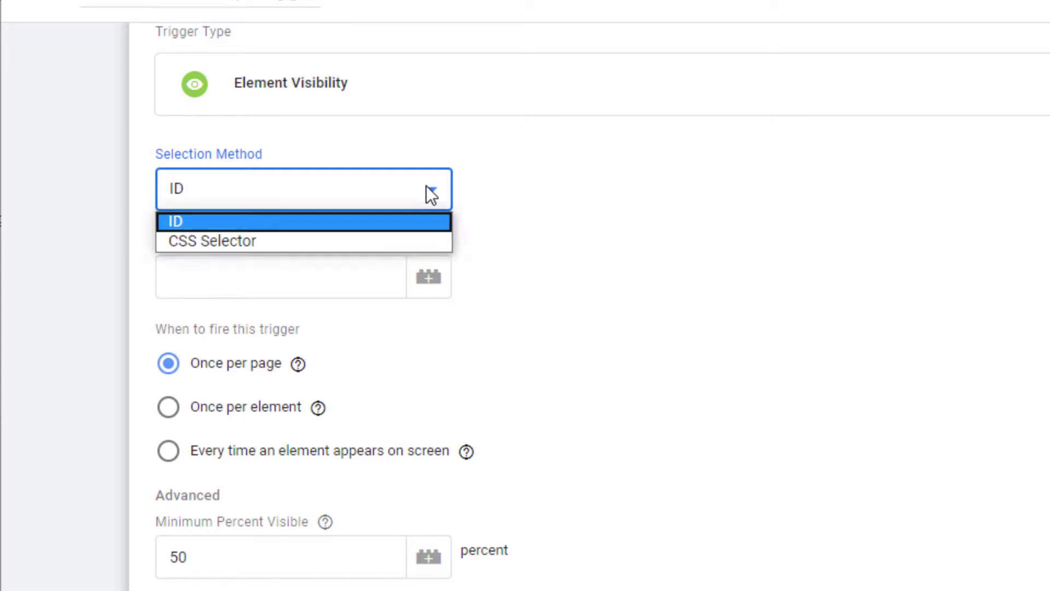
pyautogui.click(376, 239)
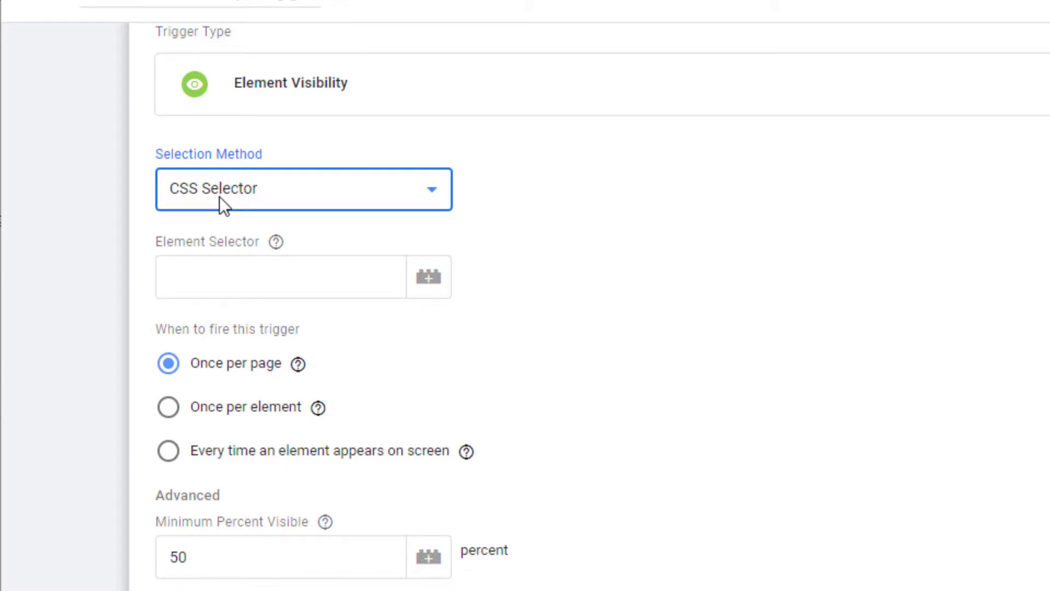
pyautogui.click(269, 268)
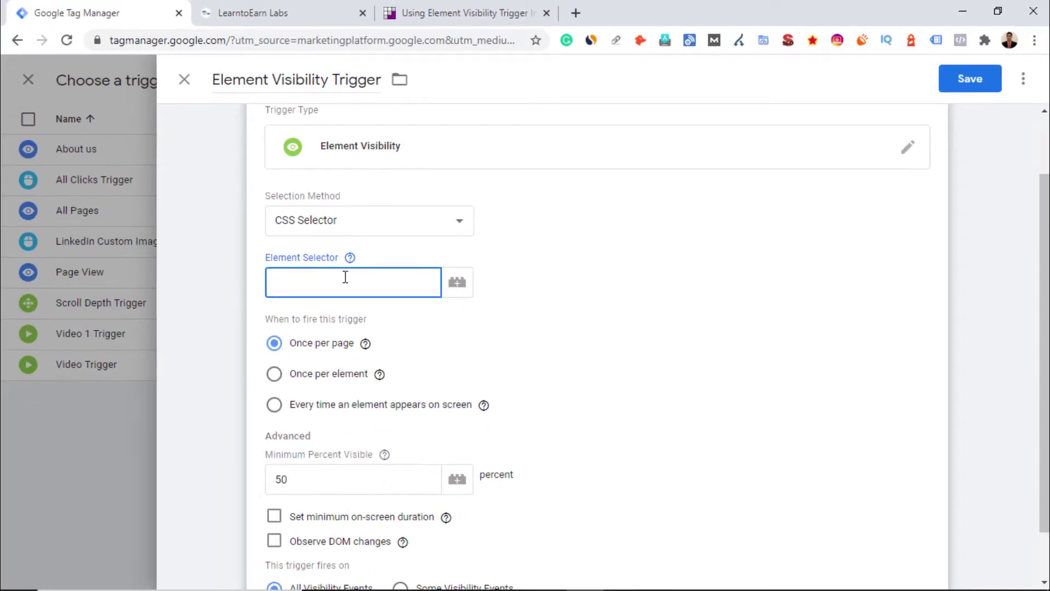
# Switch to the LearntoEarn Labs site and inspect the GET STARTED link above the Mobile App Development card
pyautogui.click(281, 10)
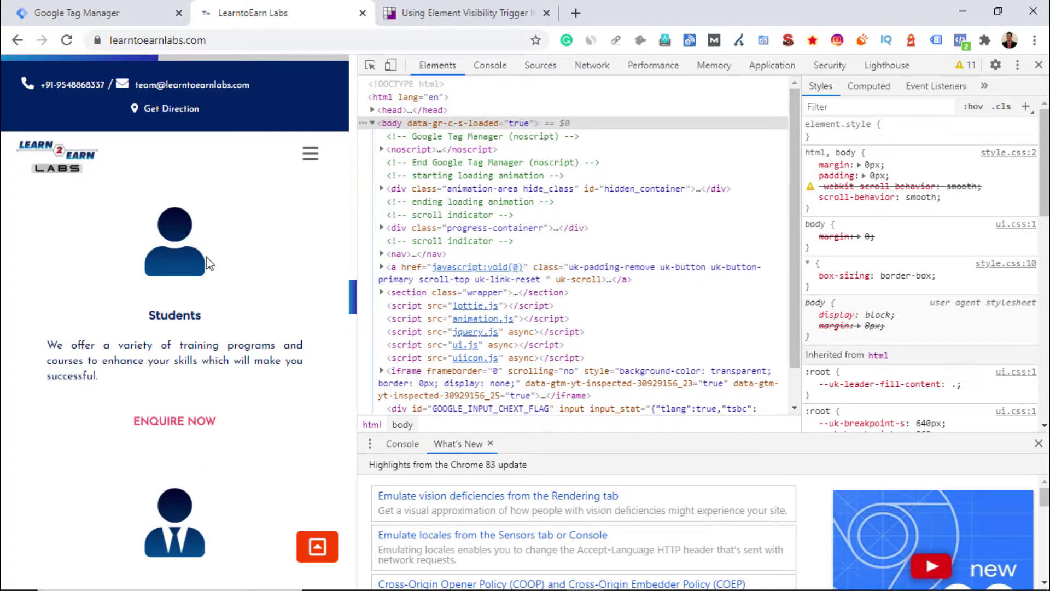
pyautogui.scroll(-4, 207, 258)
pyautogui.scroll(-10, 206, 257)
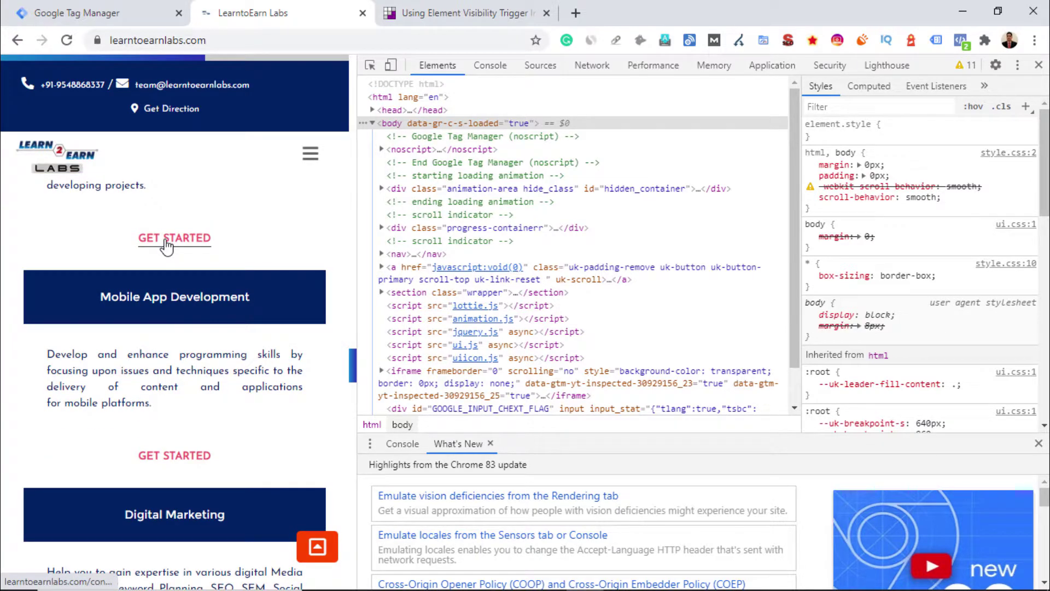
pyautogui.rightClick(167, 246)
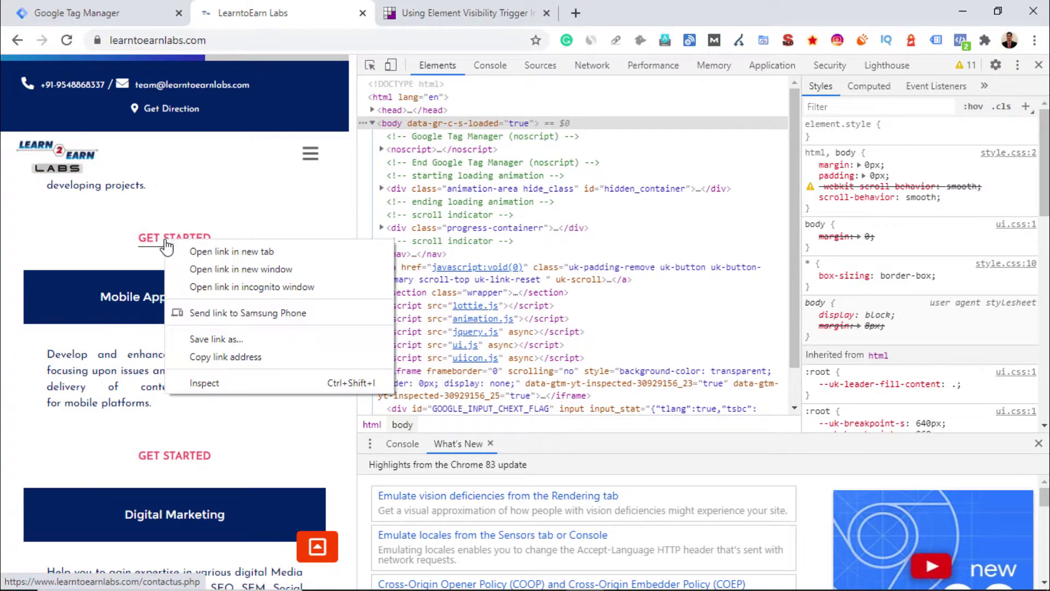
pyautogui.click(208, 383)
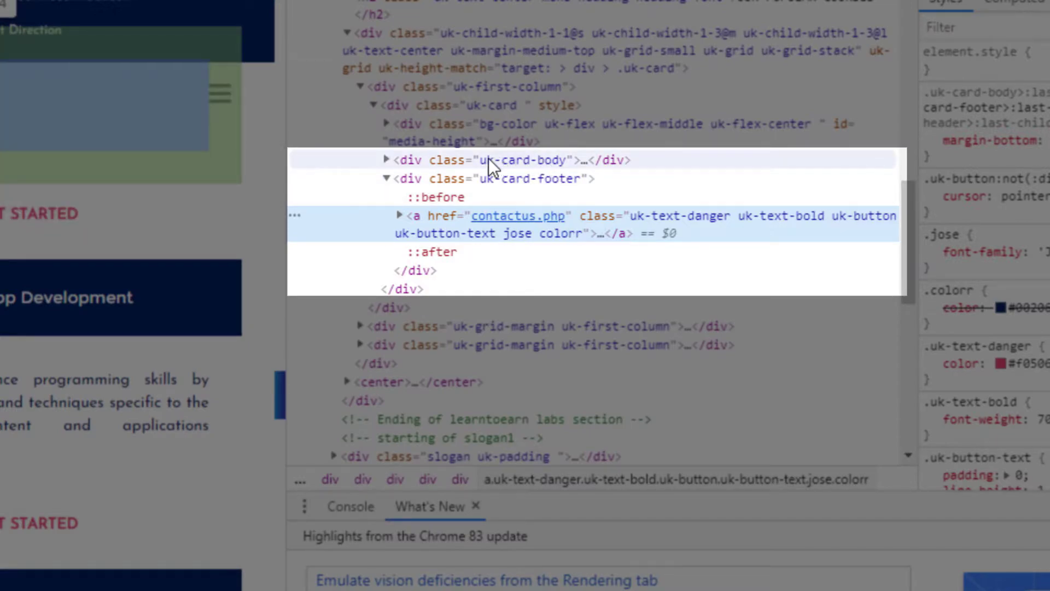
# Copy the uk-card-body div element from the page's HTML and paste it into tags.docx in Word
pyautogui.click(543, 162)
pyautogui.rightClick(543, 162)
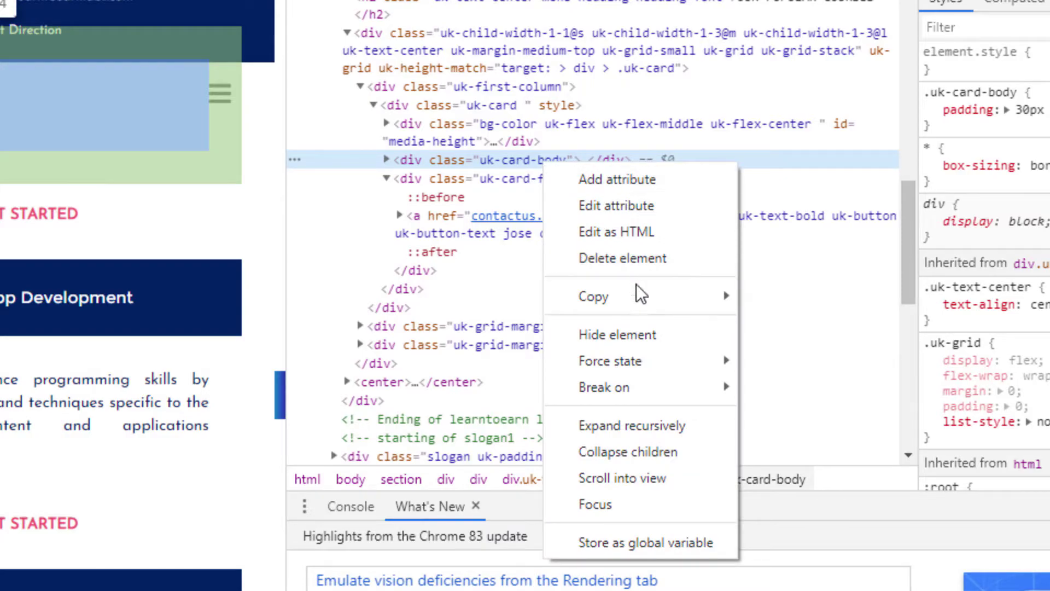
pyautogui.moveTo(636, 284)
pyautogui.click(810, 323)
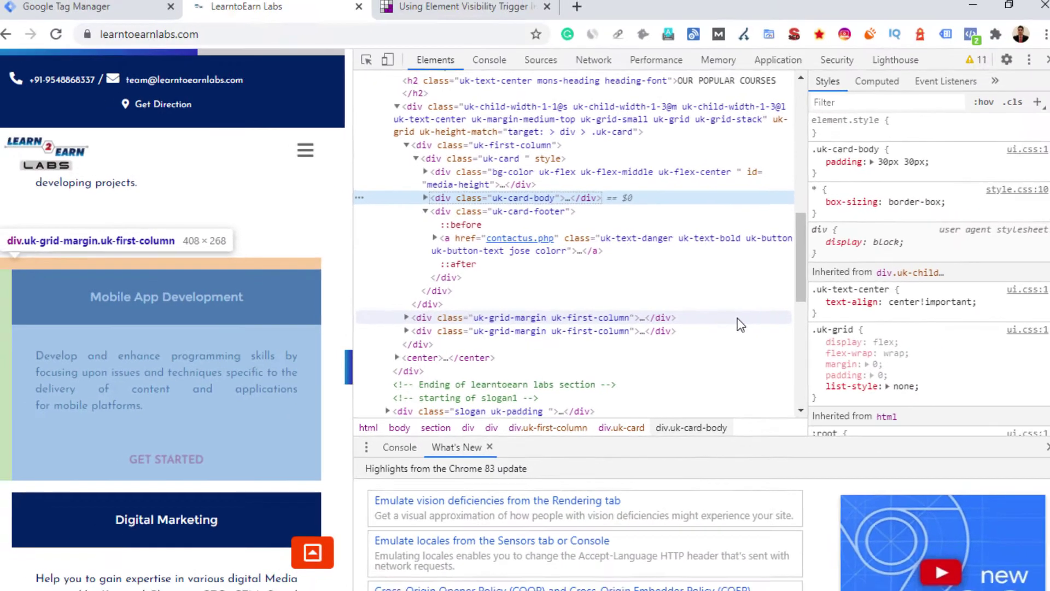
pyautogui.hotkey('alt', 'Tab')
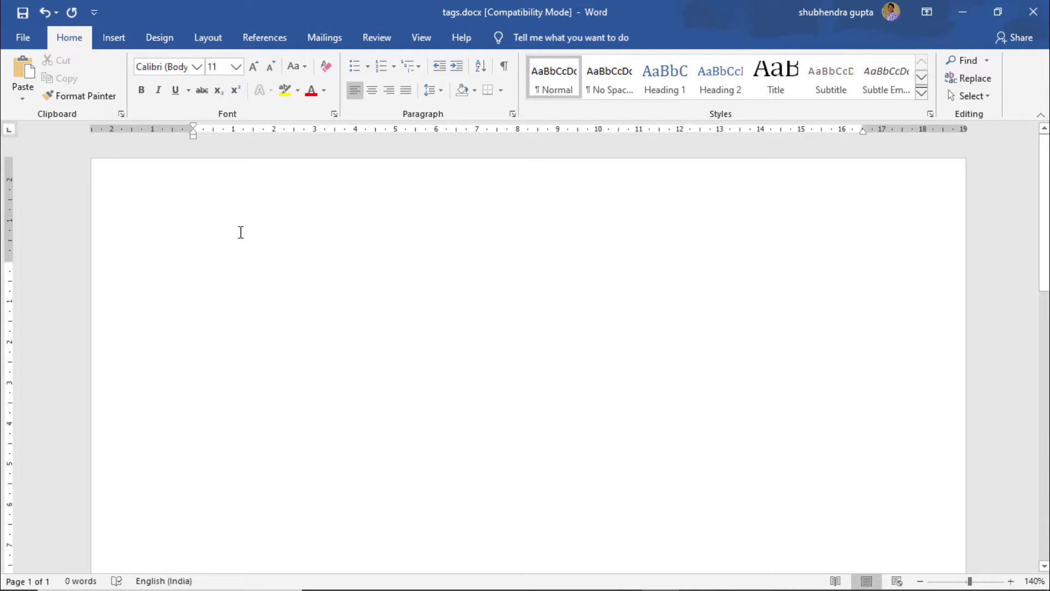
pyautogui.hotkey('ctrl', 'v')
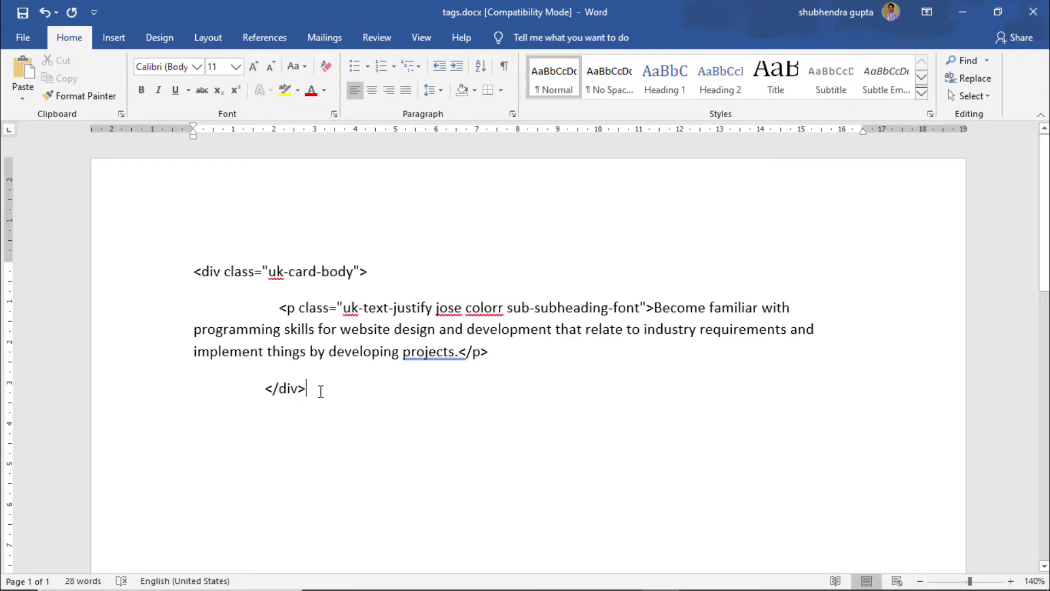
# Enlarge all of the pasted HTML code to font size 16
pyautogui.tripleClick(169, 249)
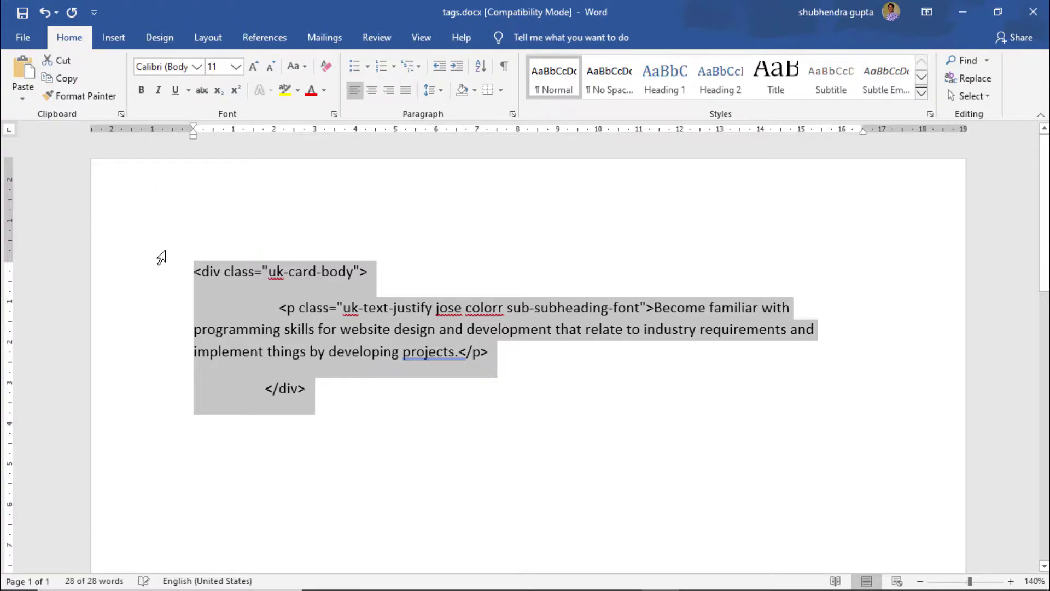
pyautogui.hotkey('ctrl', 'shift', '.')
pyautogui.hotkey('ctrl', 'shift', '.')
pyautogui.hotkey('ctrl', 'shift', '.')
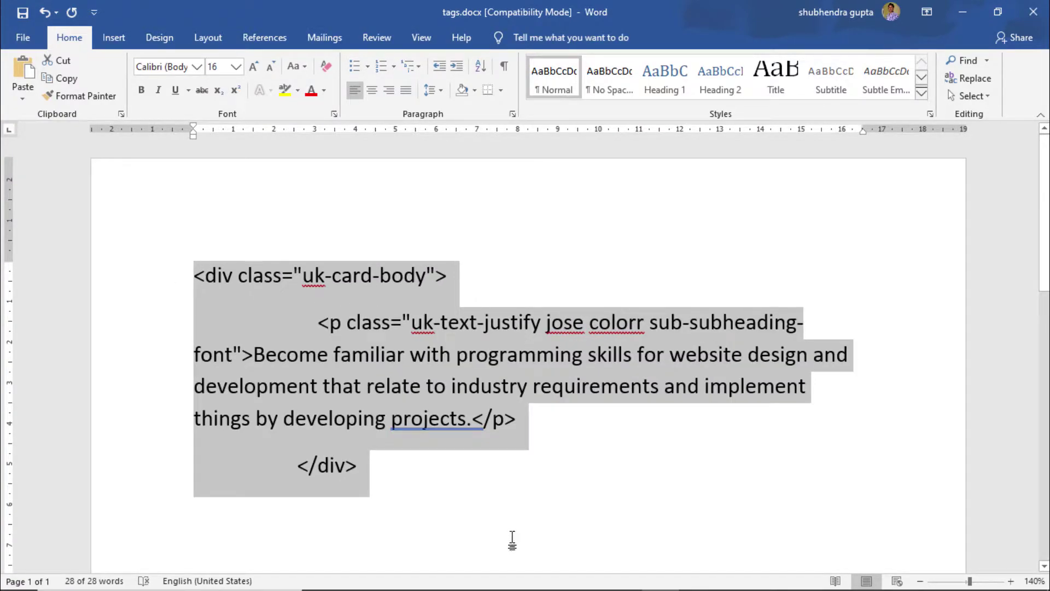
pyautogui.click(594, 485)
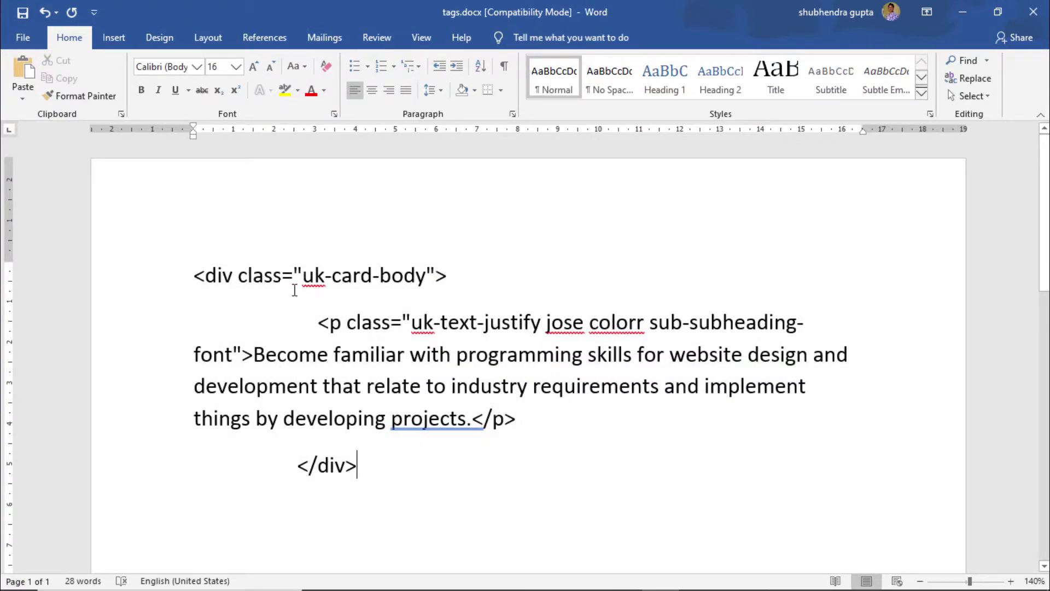
# Copy the class name uk-card-body from the Word document and enter .uk-card-body as the trigger's Element Selector in Google Tag Manager
pyautogui.moveTo(305, 276); pyautogui.dragTo(414, 290)
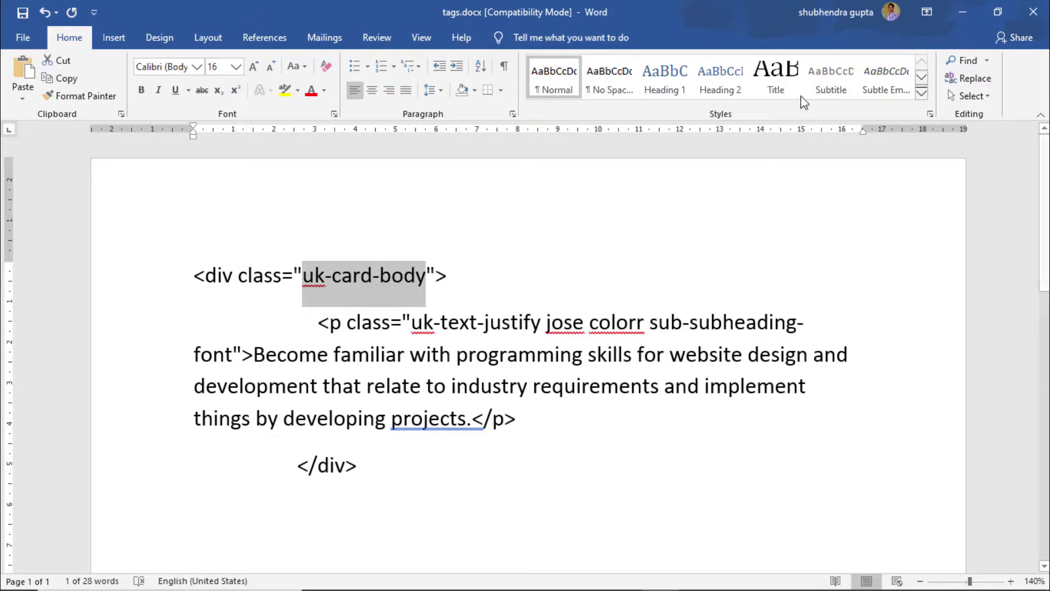
pyautogui.click(961, 12)
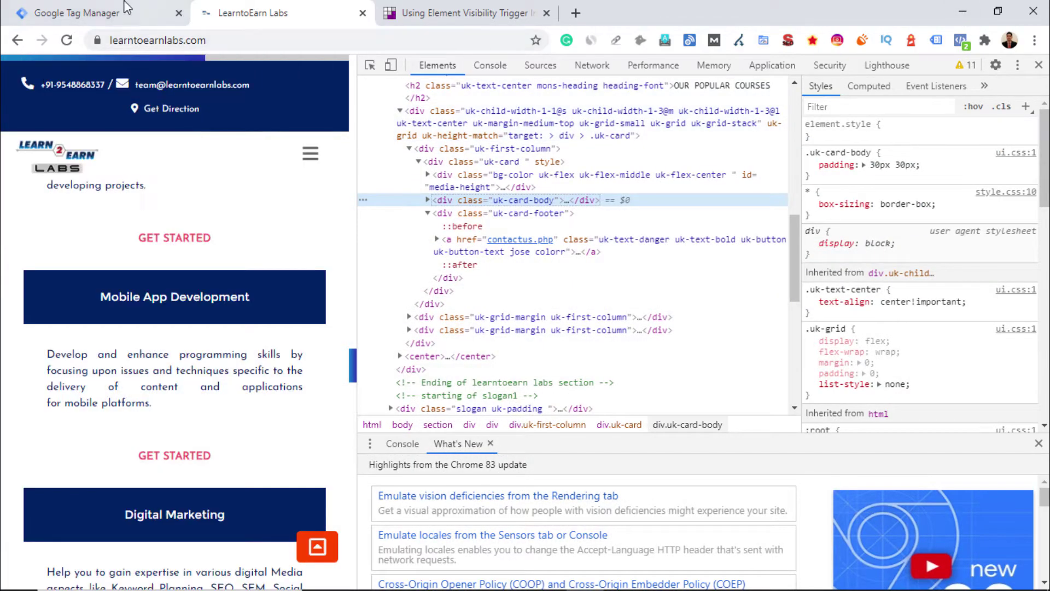
pyautogui.click(118, 11)
pyautogui.click(190, 279)
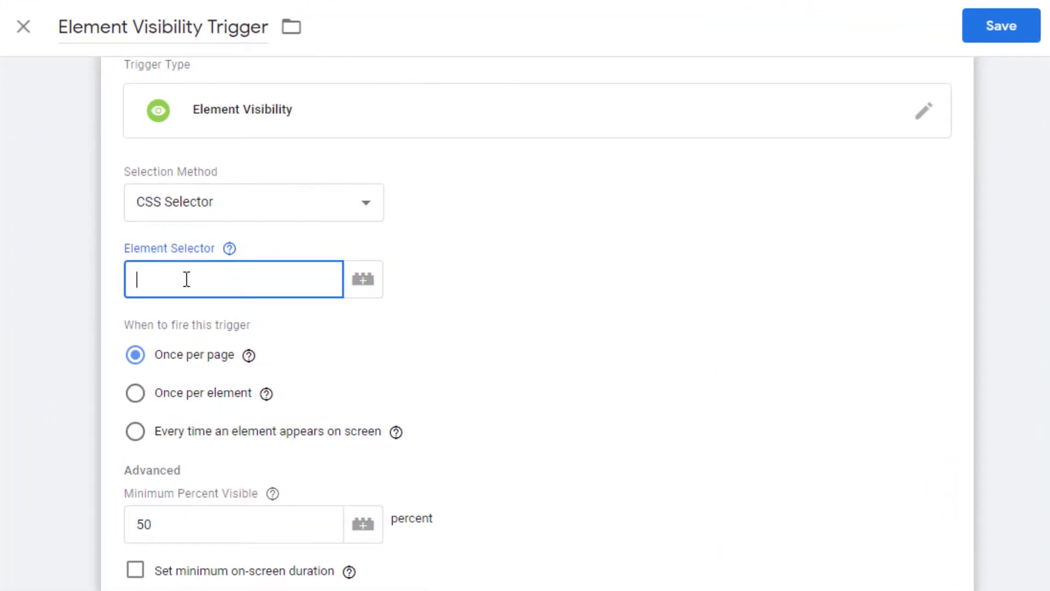
pyautogui.hotkey('ctrl', 'v')
pyautogui.press('Home')
pyautogui.write('.')
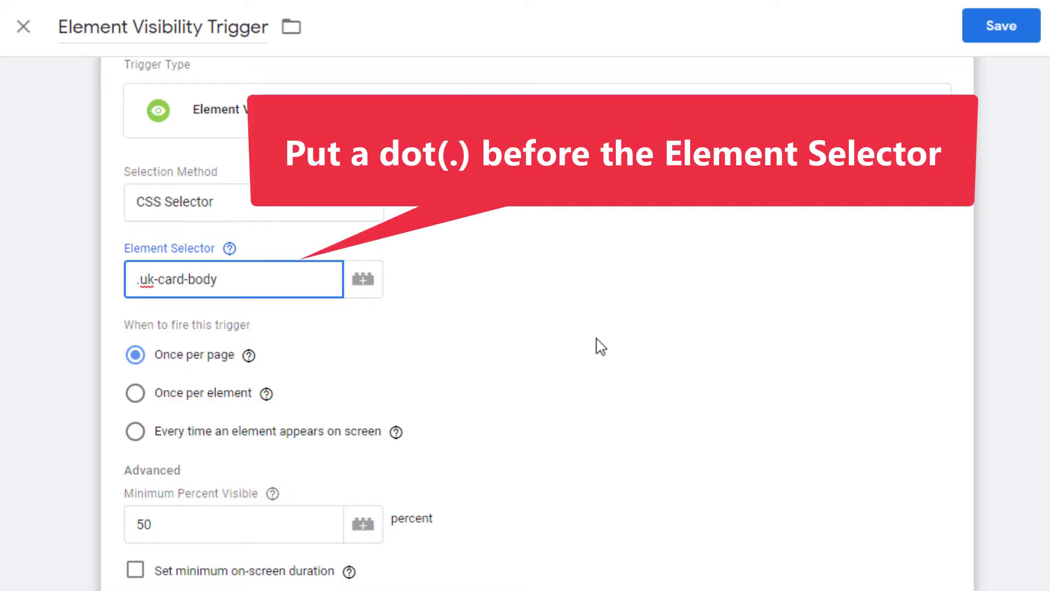
pyautogui.scroll(-2, 600, 346)
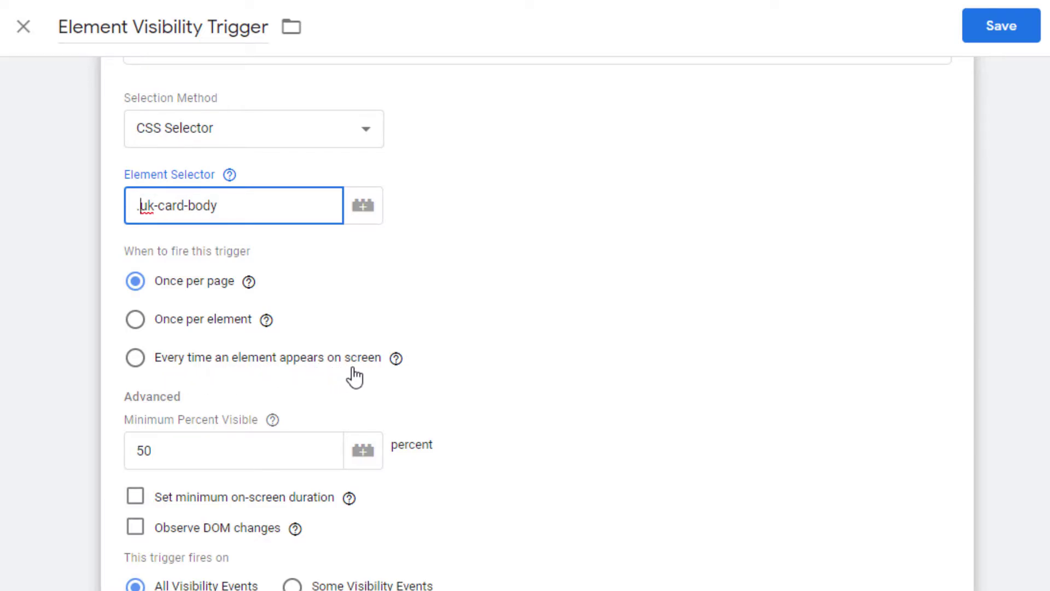
# Set the trigger to fire every time an element appears on screen with a minimum percent visible of 100, and save it
pyautogui.click(142, 366)
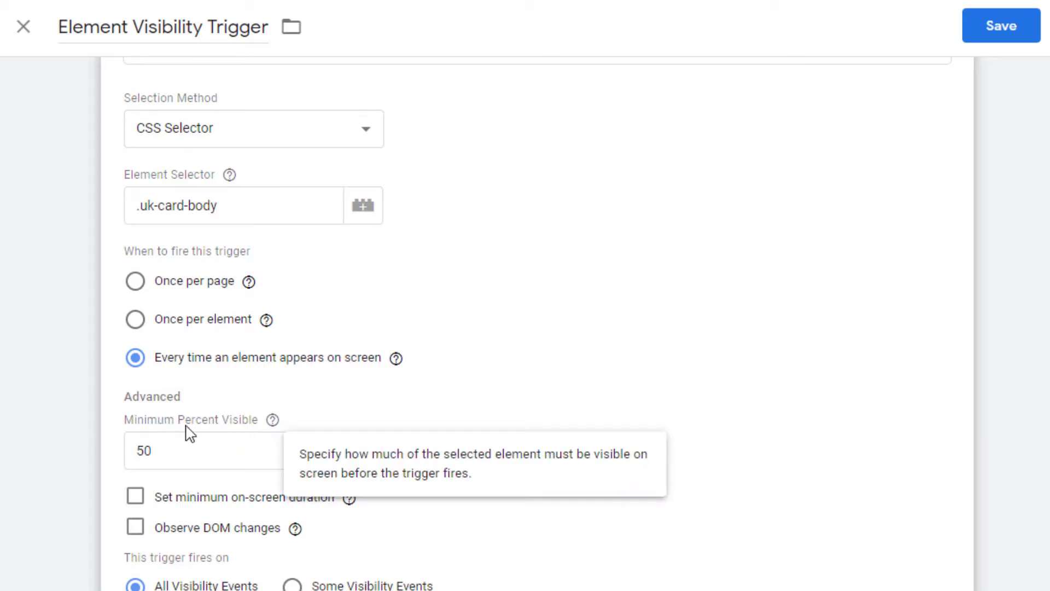
pyautogui.moveTo(176, 448); pyautogui.dragTo(122, 457)
pyautogui.write('100')
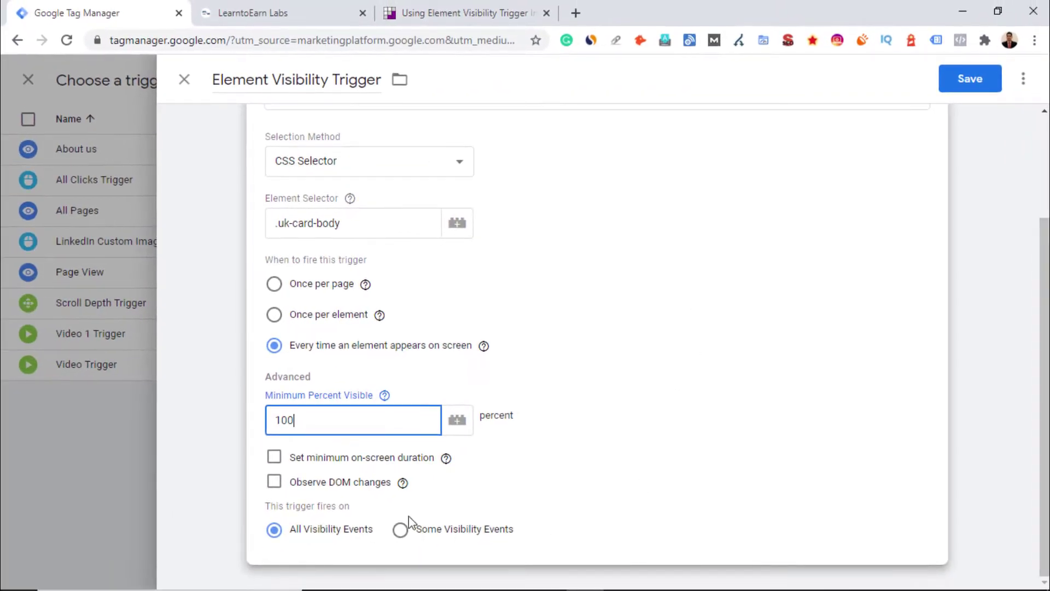
pyautogui.click(274, 456)
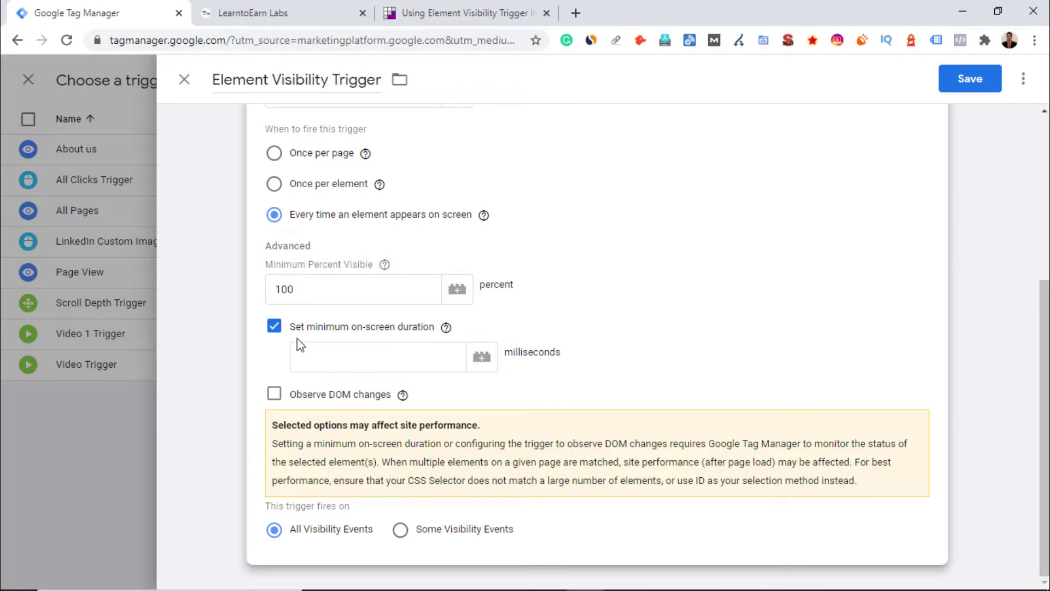
pyautogui.click(273, 327)
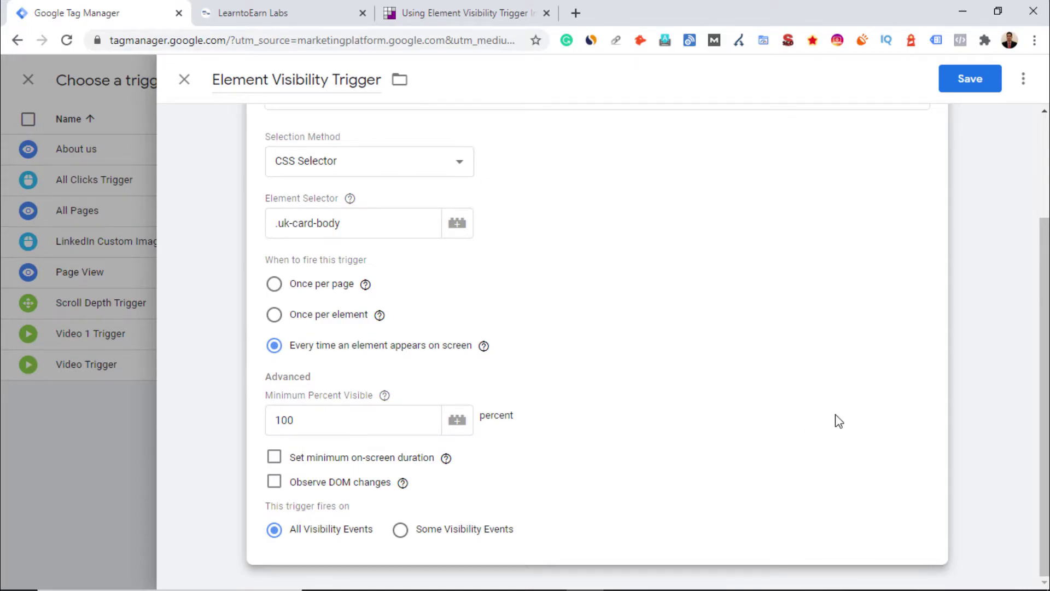
pyautogui.scroll(3, 797, 411)
pyautogui.click(961, 96)
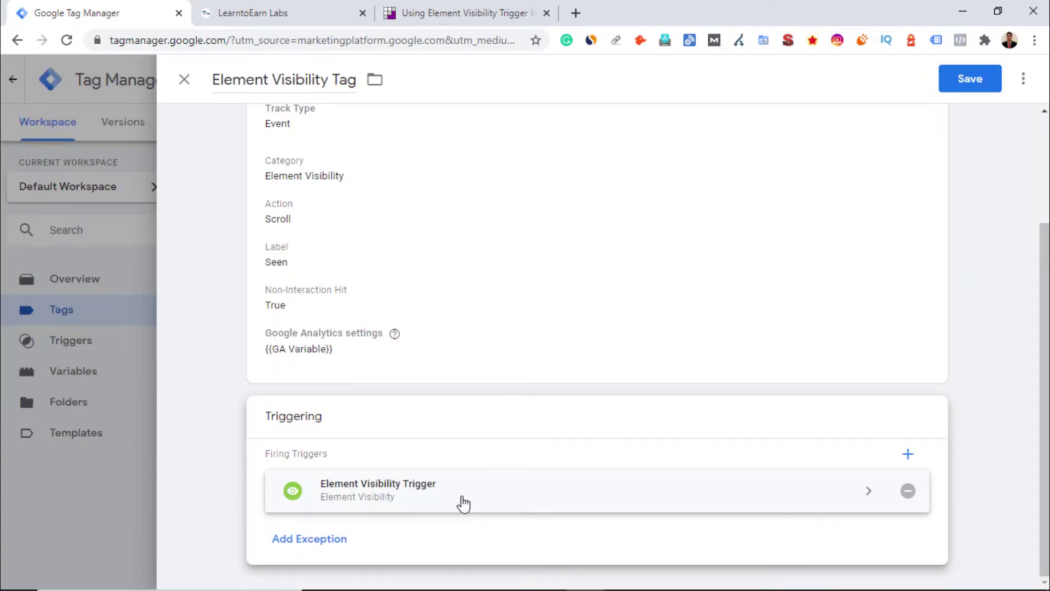
# Save the Element Visibility Tag and start previewing the workspace
pyautogui.scroll(3, 486, 470)
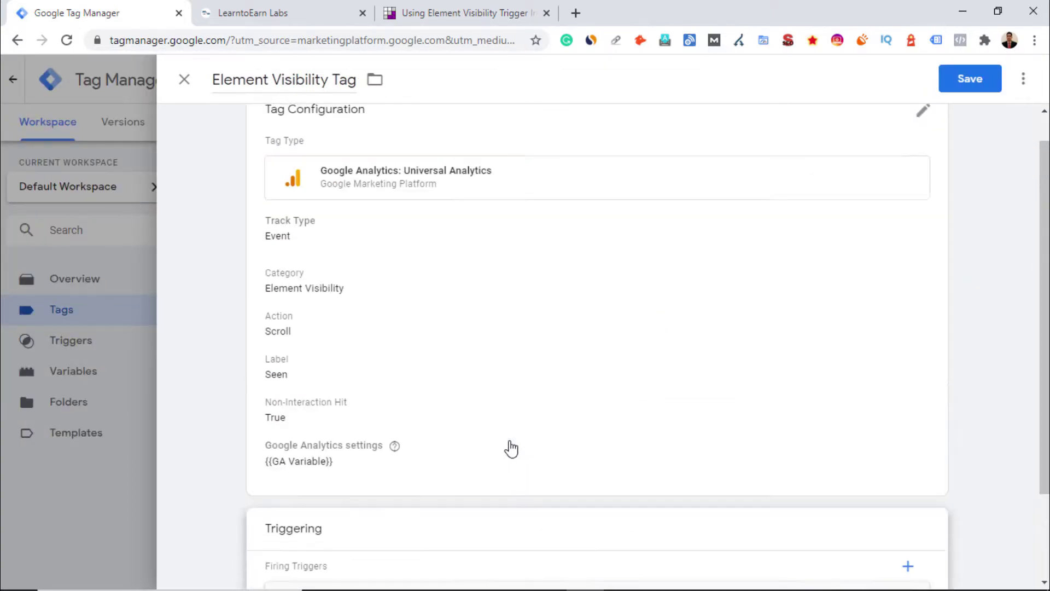
pyautogui.click(968, 83)
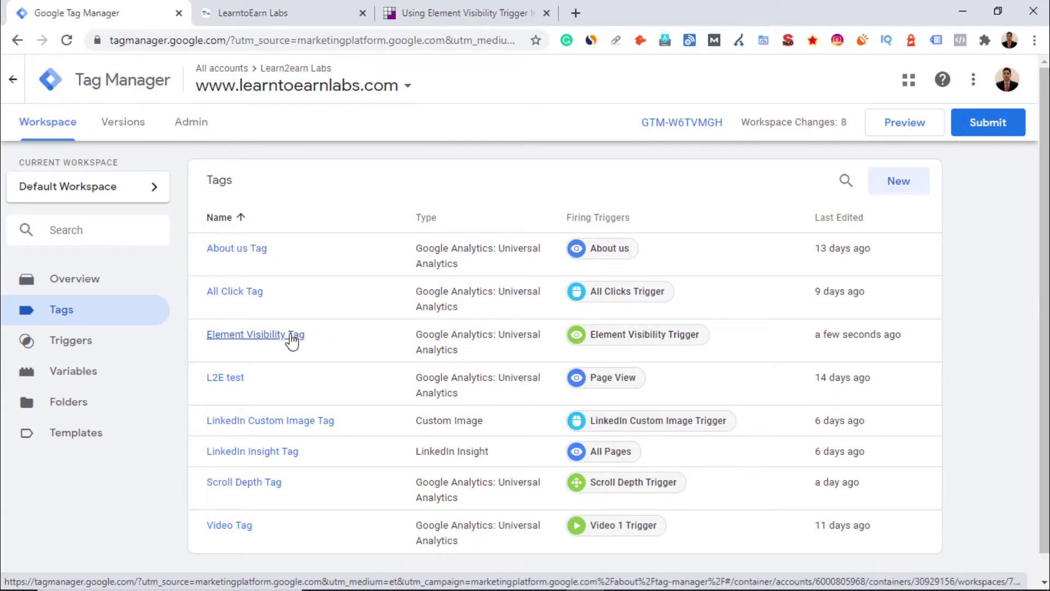
pyautogui.click(915, 131)
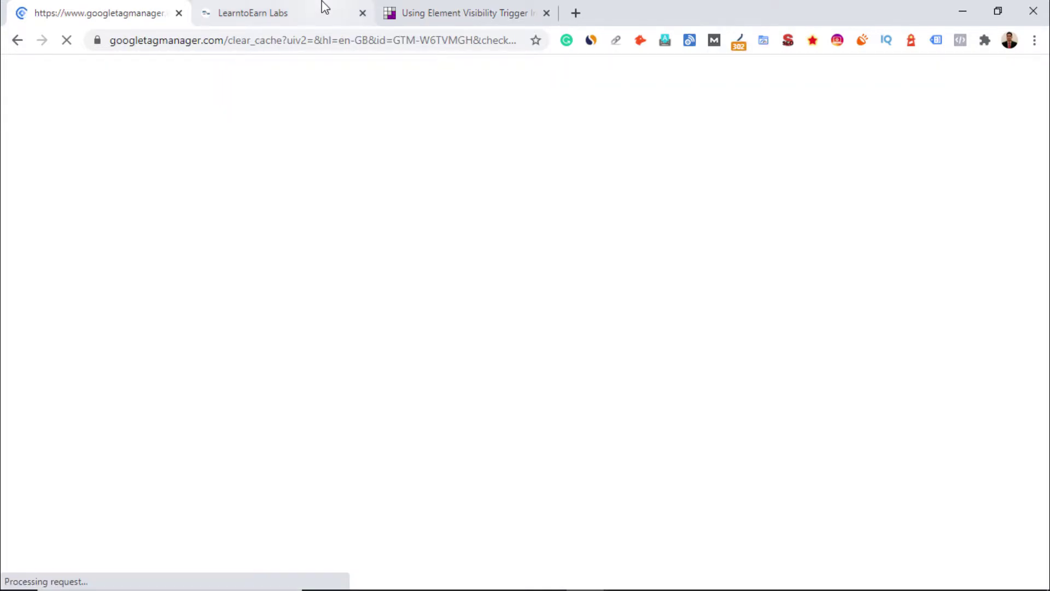
# Reload the LearntoEarn Labs site in preview mode and close the developer tools
pyautogui.click(322, 11)
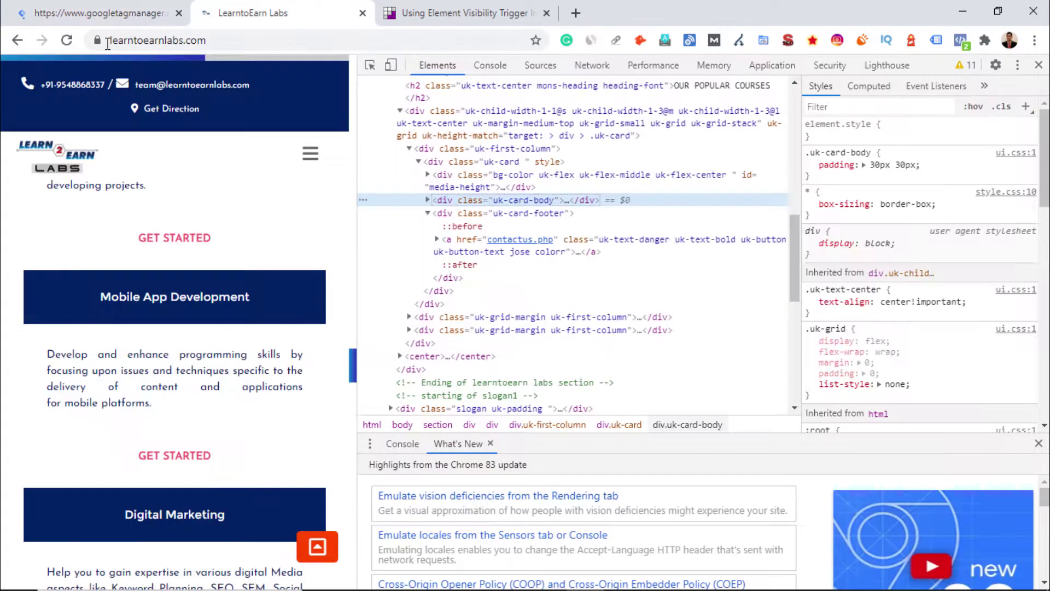
pyautogui.click(66, 40)
pyautogui.hotkey('ctrl', 'shift', 'Tab')
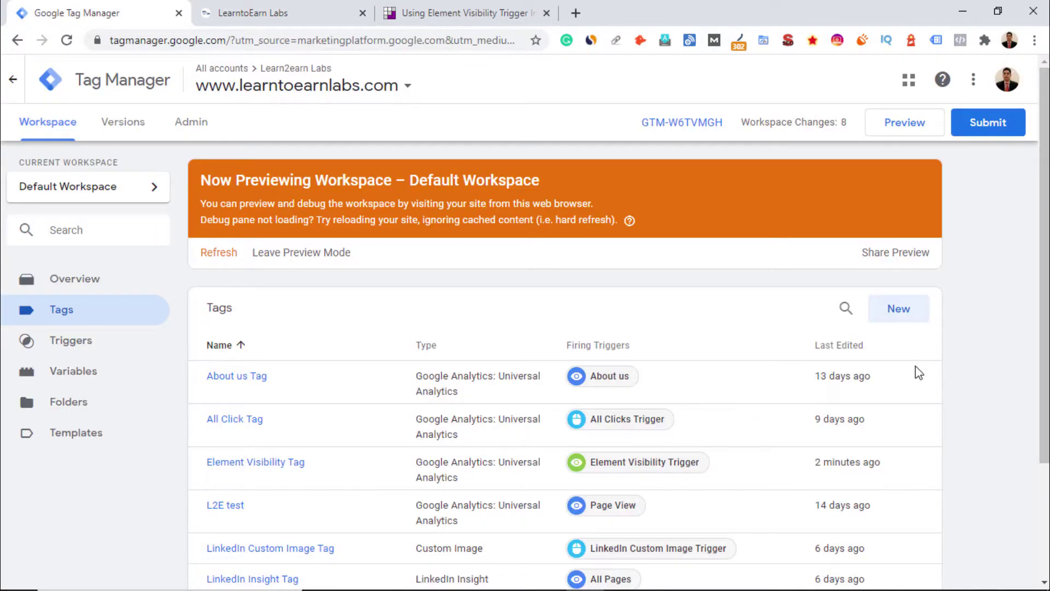
pyautogui.click(278, 14)
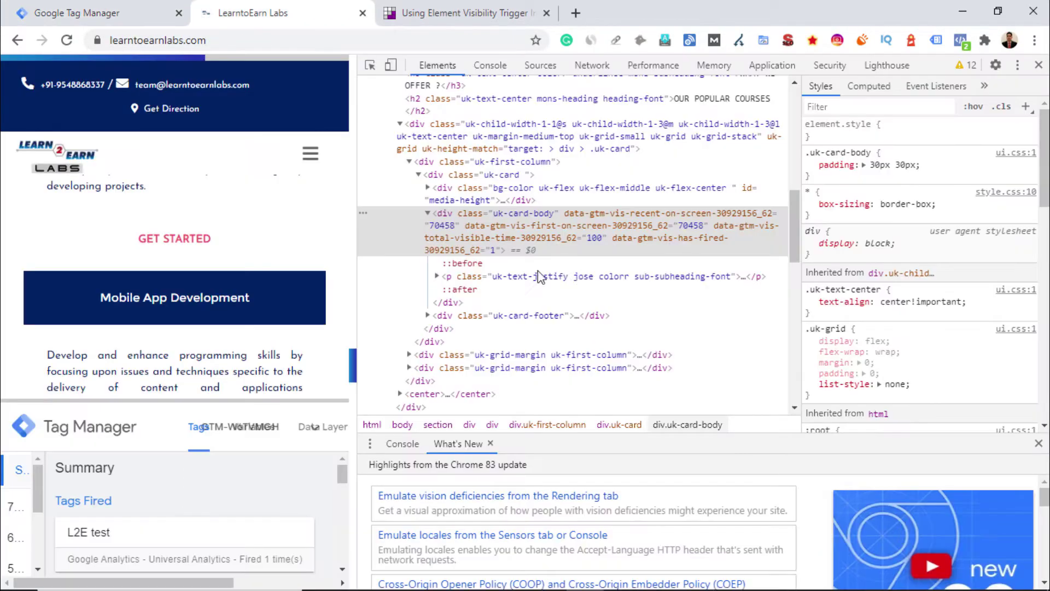
pyautogui.click(1038, 65)
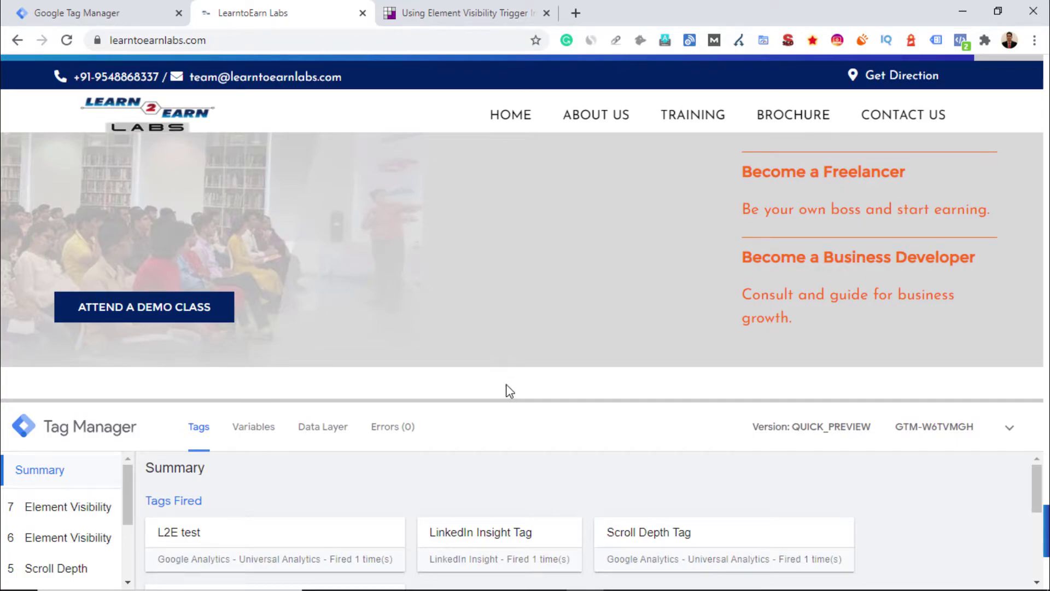
# Examine the fired and unfired tags in the enlarged debug pane, and return the website to the top of the page
pyautogui.moveTo(507, 402); pyautogui.dragTo(465, 176)
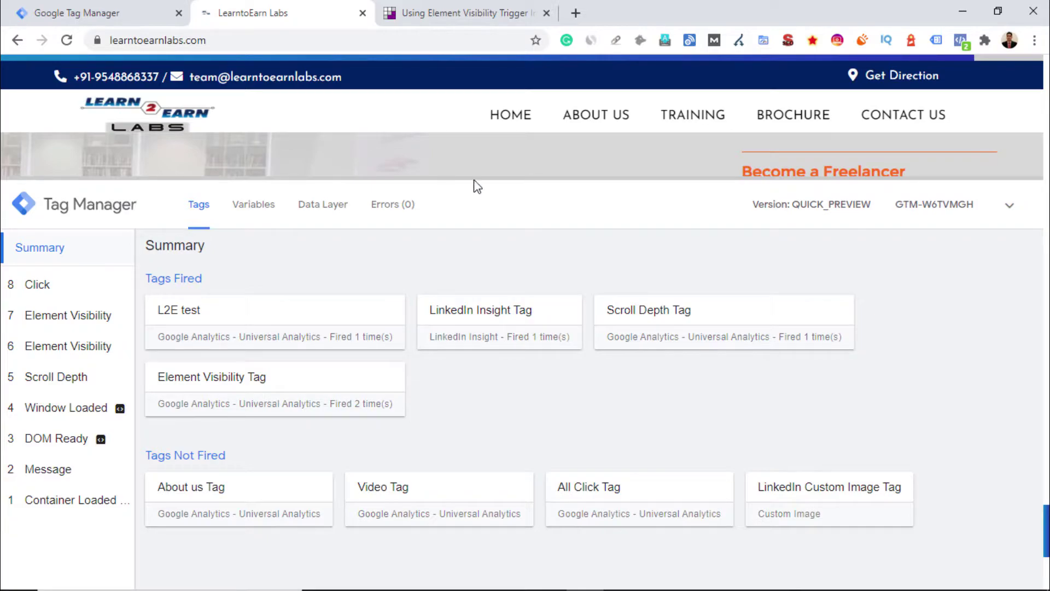
pyautogui.moveTo(471, 186); pyautogui.dragTo(495, 417)
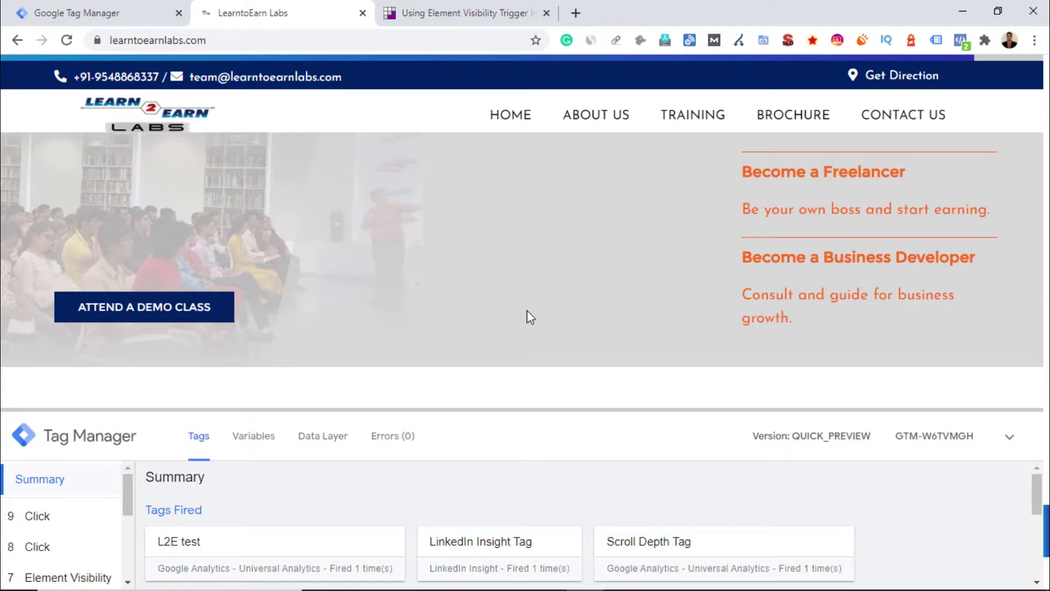
pyautogui.scroll(20, 521, 268)
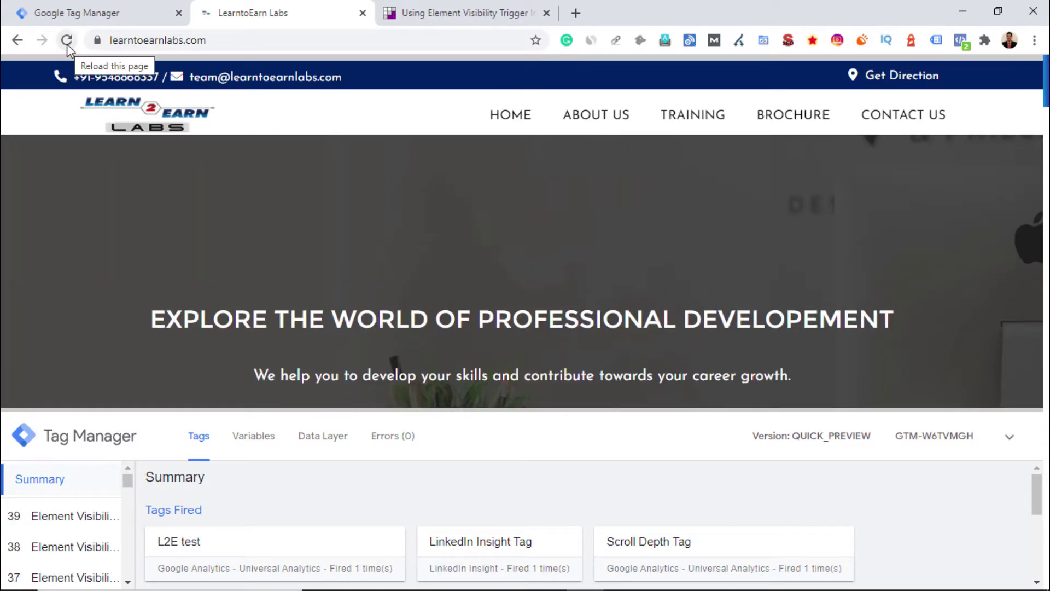
# Reload the site and check in the enlarged debug pane whether the Element Visibility Tag fires while scrolling down the page
pyautogui.click(67, 41)
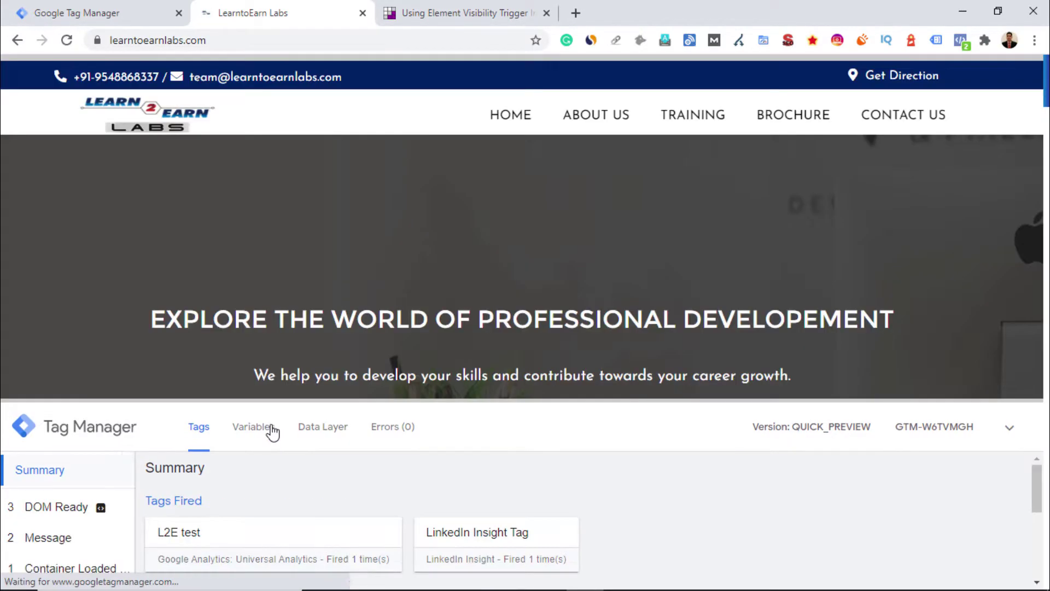
pyautogui.moveTo(443, 402); pyautogui.dragTo(441, 236)
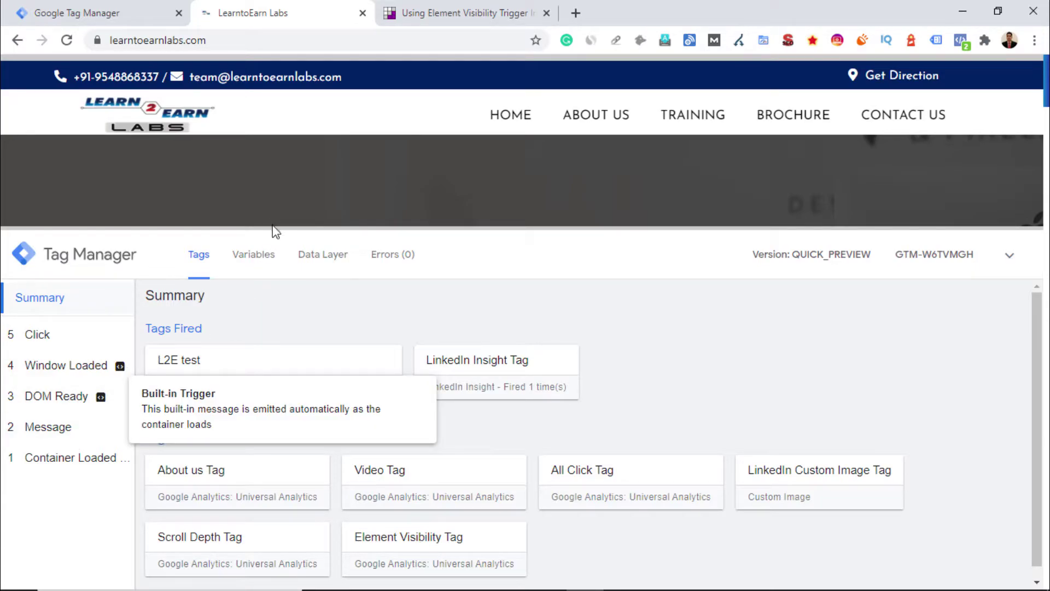
pyautogui.scroll(-1, 354, 132)
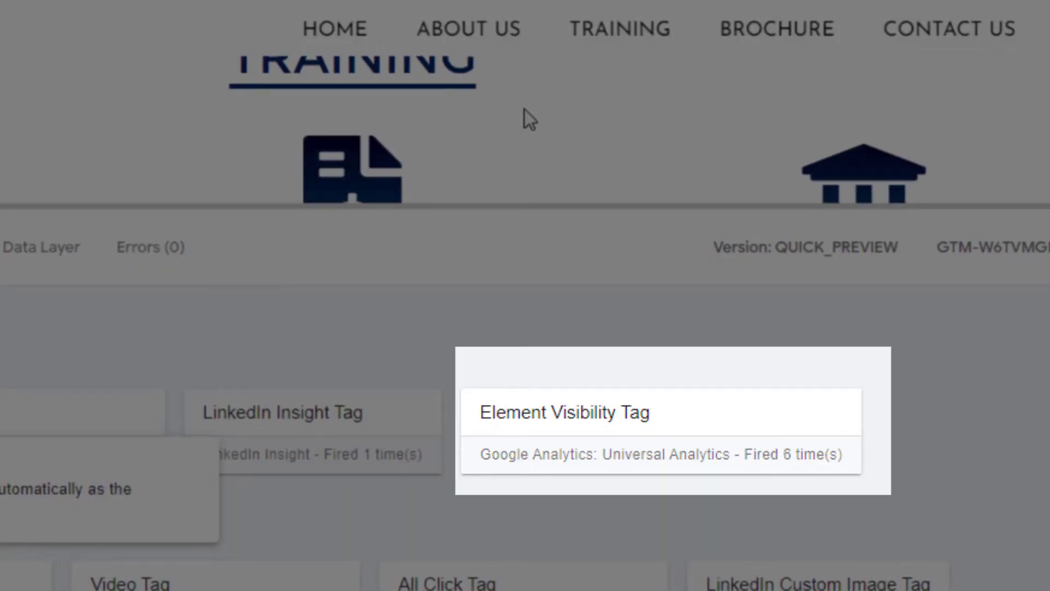
pyautogui.scroll(-3, 581, 96)
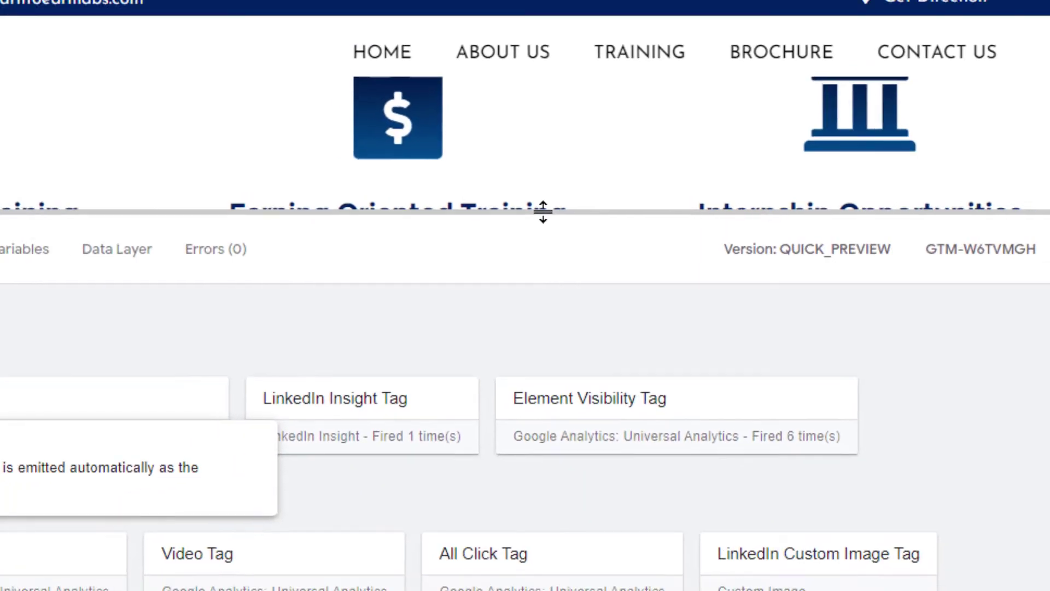
# Scroll on to the Training Programs section, recheck the Element Visibility Tag's fire count, and go back to the page top
pyautogui.moveTo(543, 212); pyautogui.dragTo(563, 464)
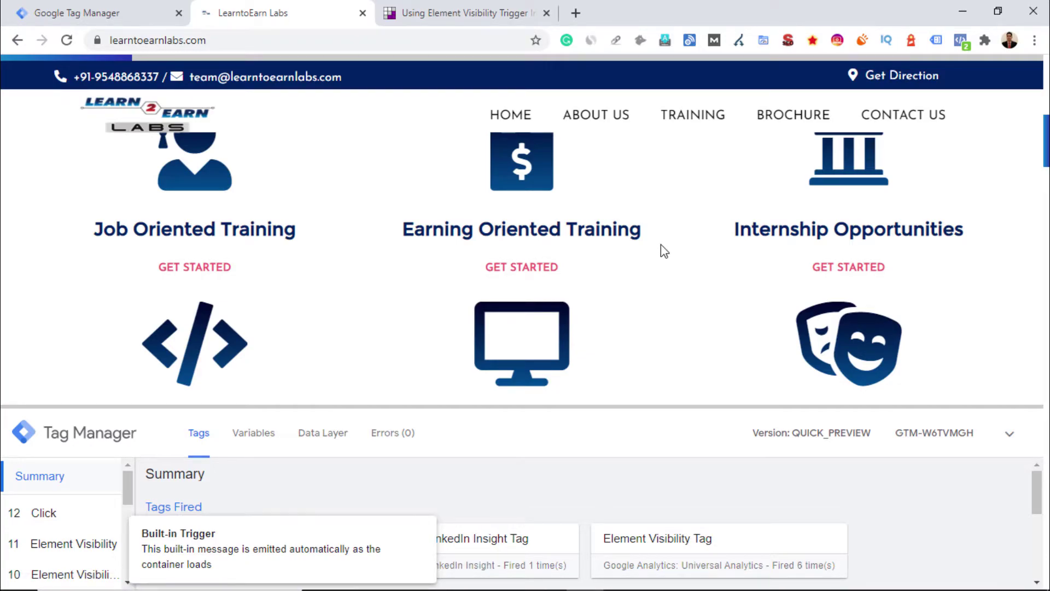
pyautogui.scroll(-3, 661, 244)
pyautogui.scroll(-3, 663, 250)
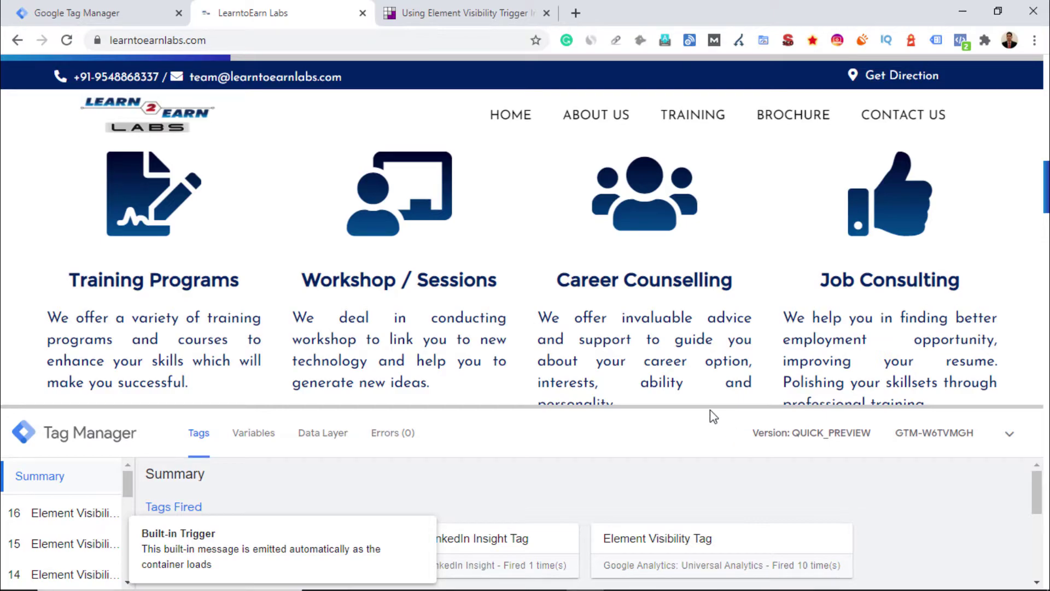
pyautogui.moveTo(709, 406); pyautogui.dragTo(709, 249)
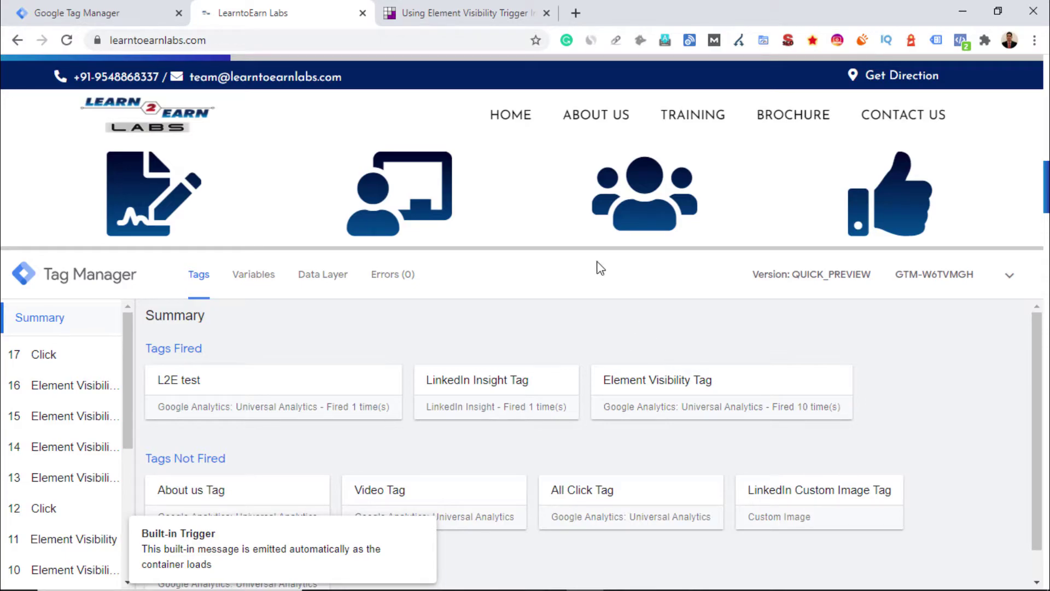
pyautogui.moveTo(586, 247); pyautogui.dragTo(595, 388)
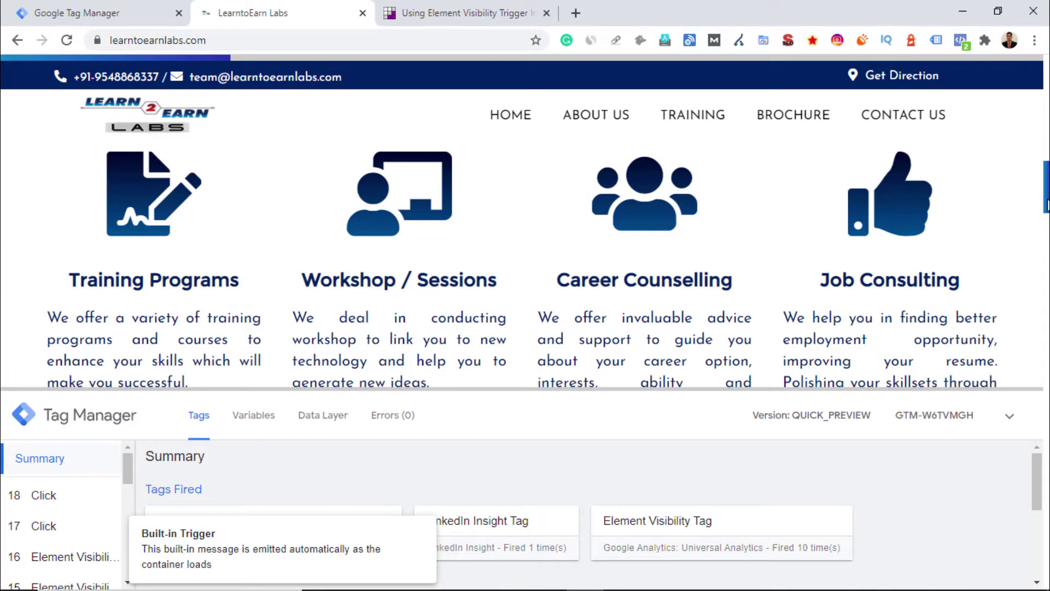
pyautogui.moveTo(1046, 210); pyautogui.dragTo(1045, 90)
# Switch back to Google Tag Manager and open the Element Visibility Trigger from the Element Visibility Tag
pyautogui.click(156, 7)
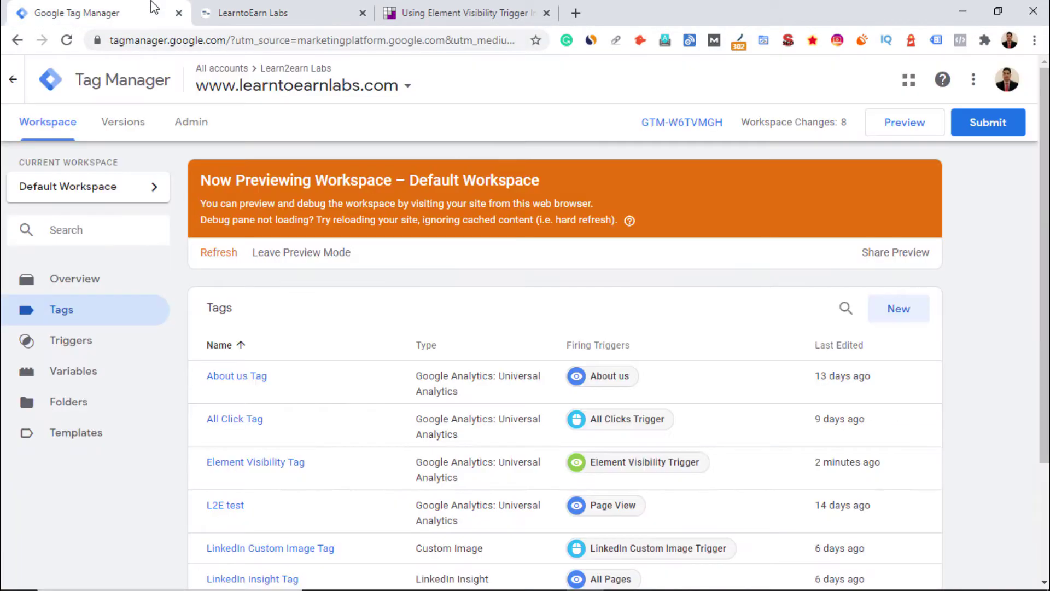
pyautogui.scroll(-3, 585, 371)
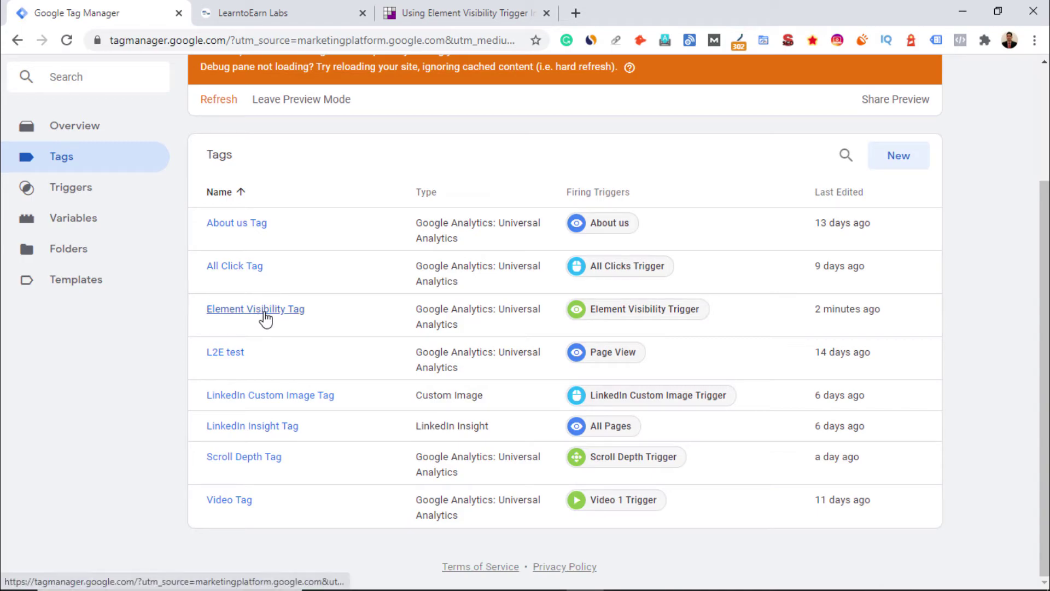
pyautogui.click(289, 316)
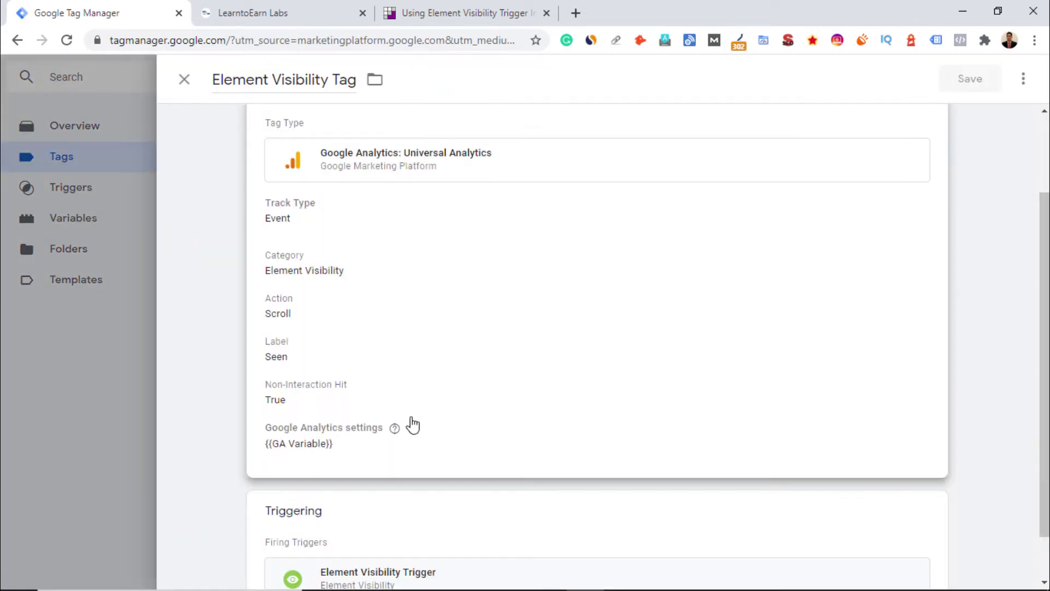
pyautogui.scroll(-3, 410, 432)
pyautogui.click(555, 529)
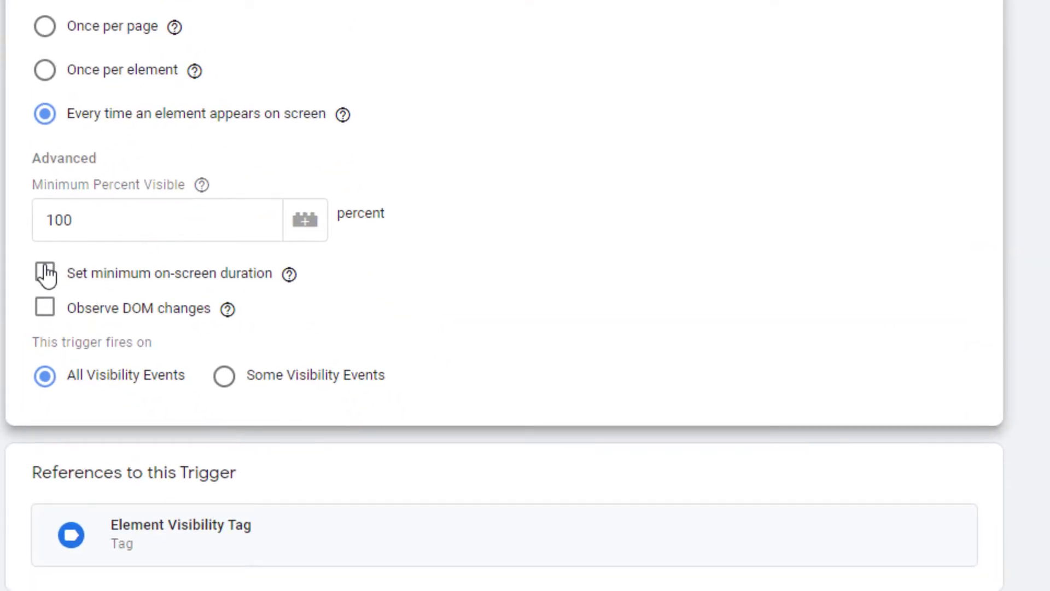
# Enable a minimum on-screen duration of 4000 milliseconds for the trigger and save it
pyautogui.click(45, 272)
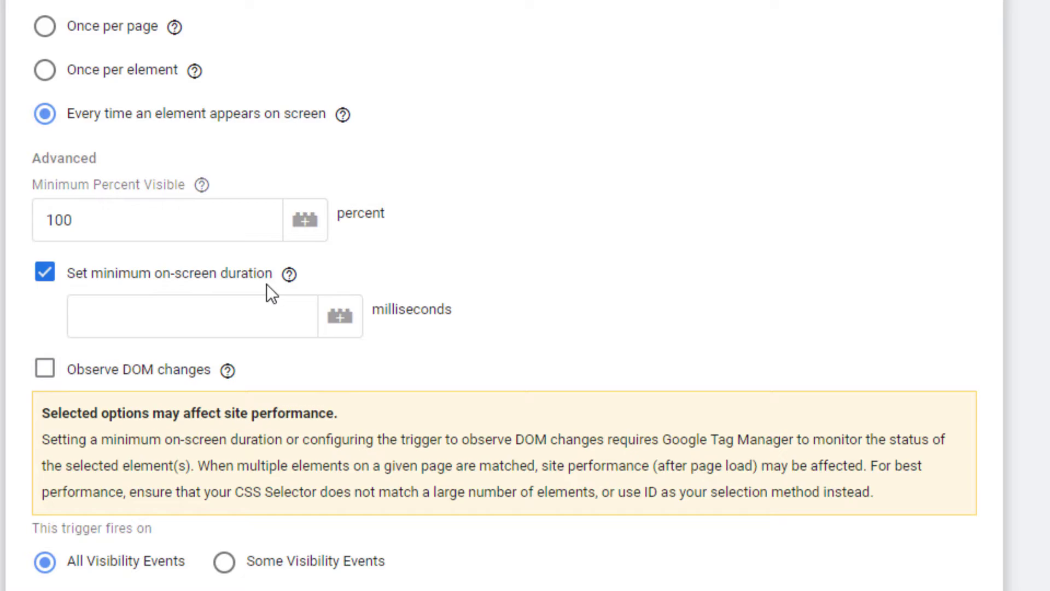
pyautogui.scroll(2, 267, 284)
pyautogui.scroll(-2, 253, 321)
pyautogui.click(167, 316)
pyautogui.write('4000')
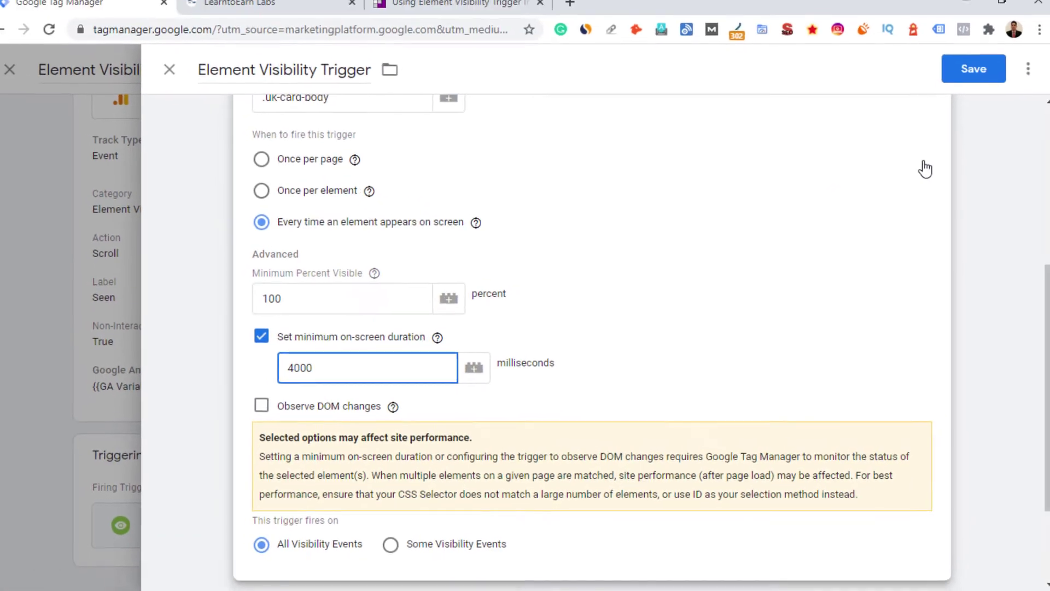
pyautogui.click(974, 68)
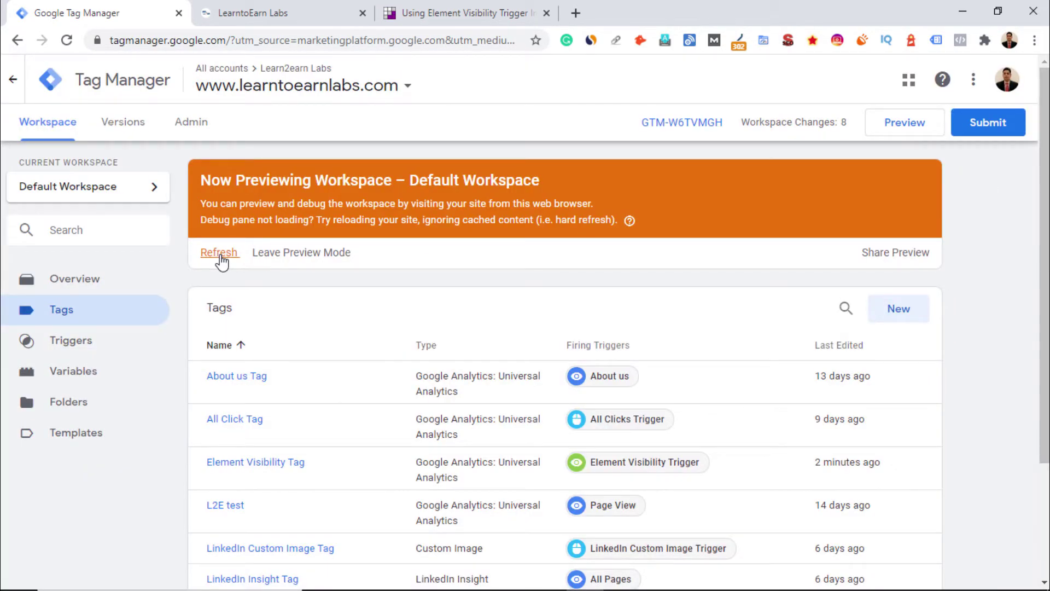
# Refresh the workspace preview and reload the LearntoEarn Labs site
pyautogui.click(221, 262)
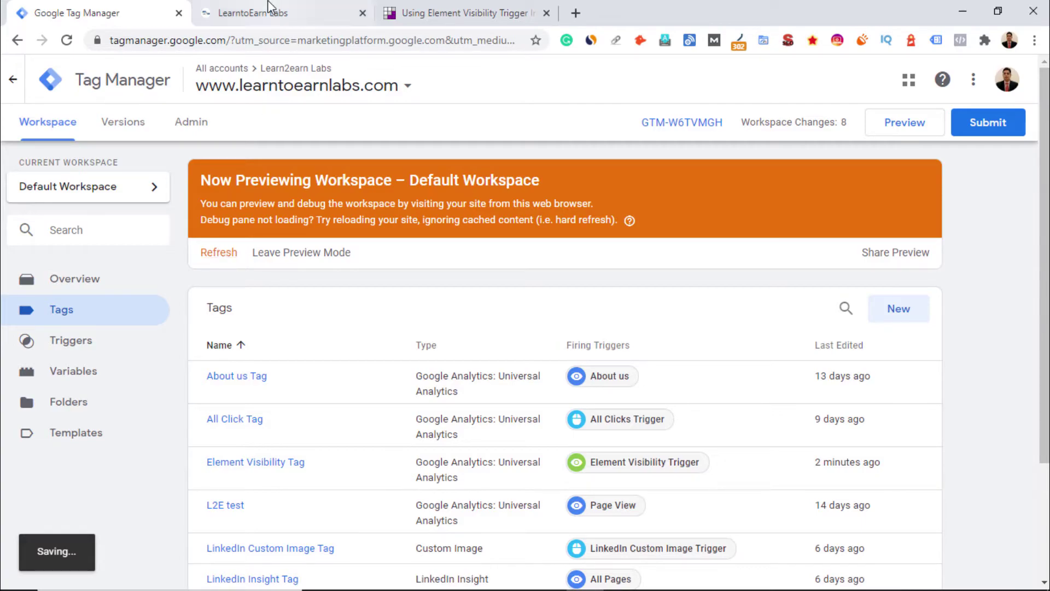
pyautogui.click(257, 13)
pyautogui.click(66, 40)
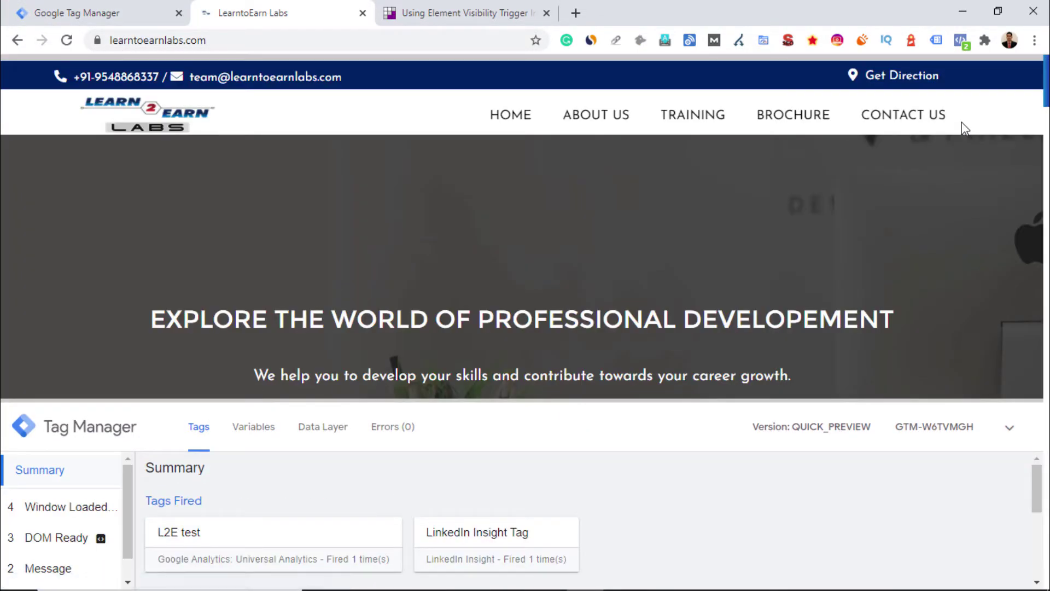
# Check the Element Visibility Tag's firing status in the enlarged debug pane, and shrink the pane to reveal the page
pyautogui.moveTo(608, 401); pyautogui.dragTo(615, 239)
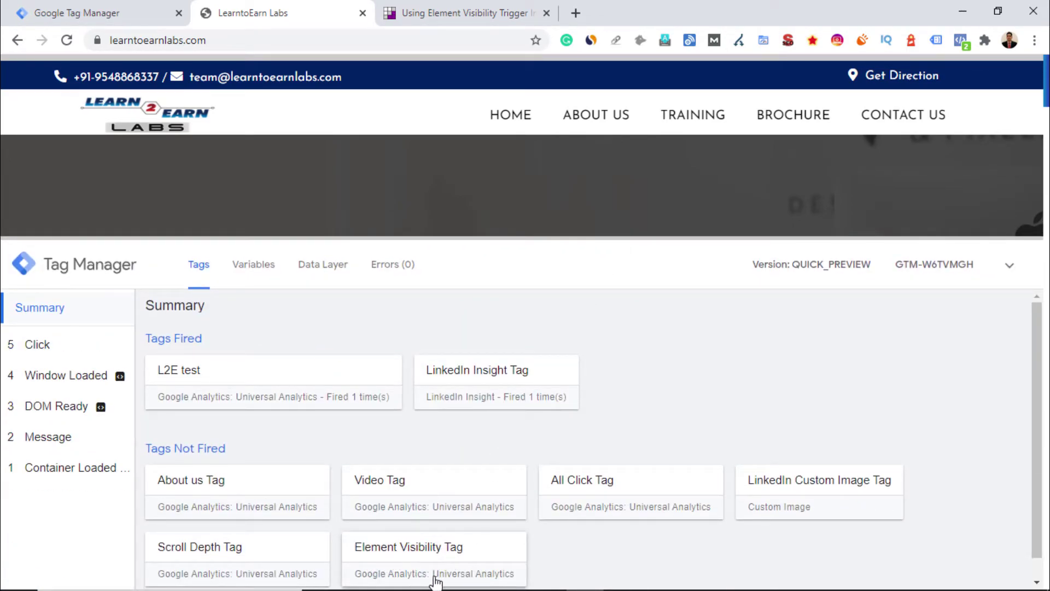
pyautogui.moveTo(518, 238); pyautogui.dragTo(523, 461)
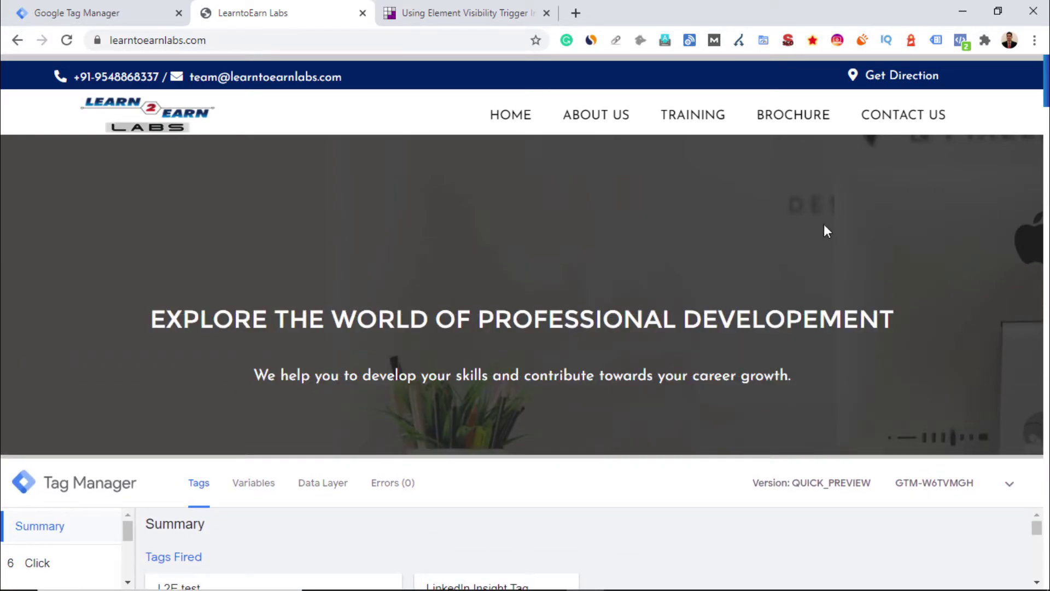
pyautogui.moveTo(618, 457); pyautogui.dragTo(615, 384)
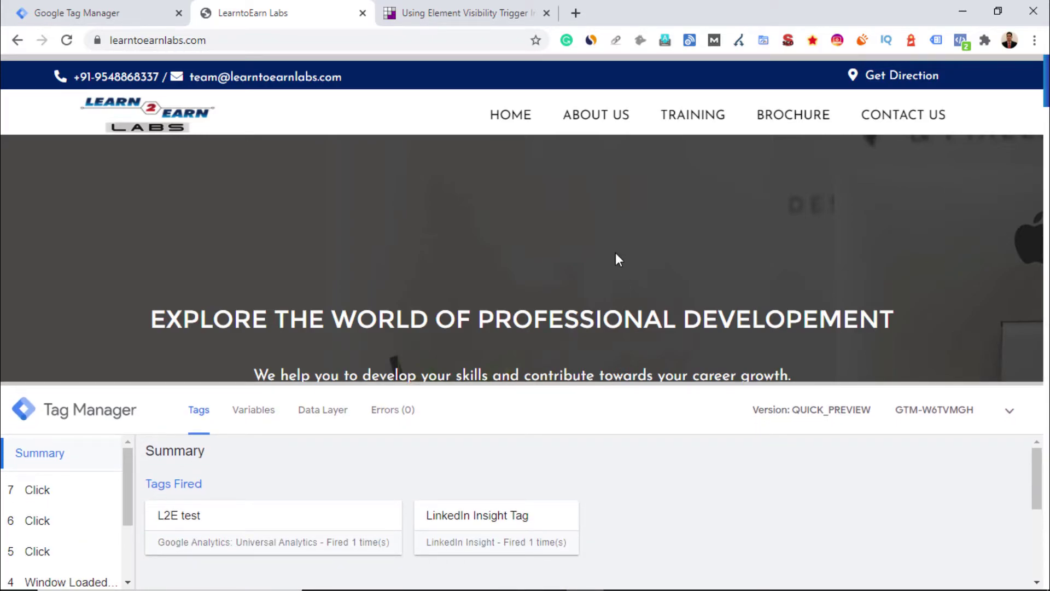
# Bring the training cards on the LearntoEarn Labs page into view and enlarge the debug pane to check which tags fired
pyautogui.scroll(-4, 614, 222)
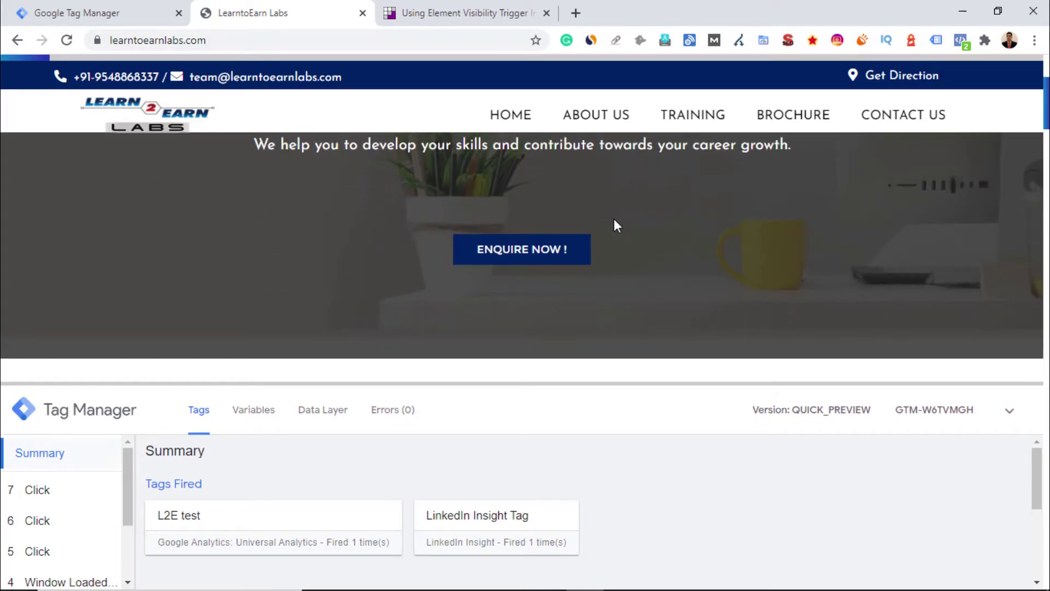
pyautogui.scroll(-4, 614, 218)
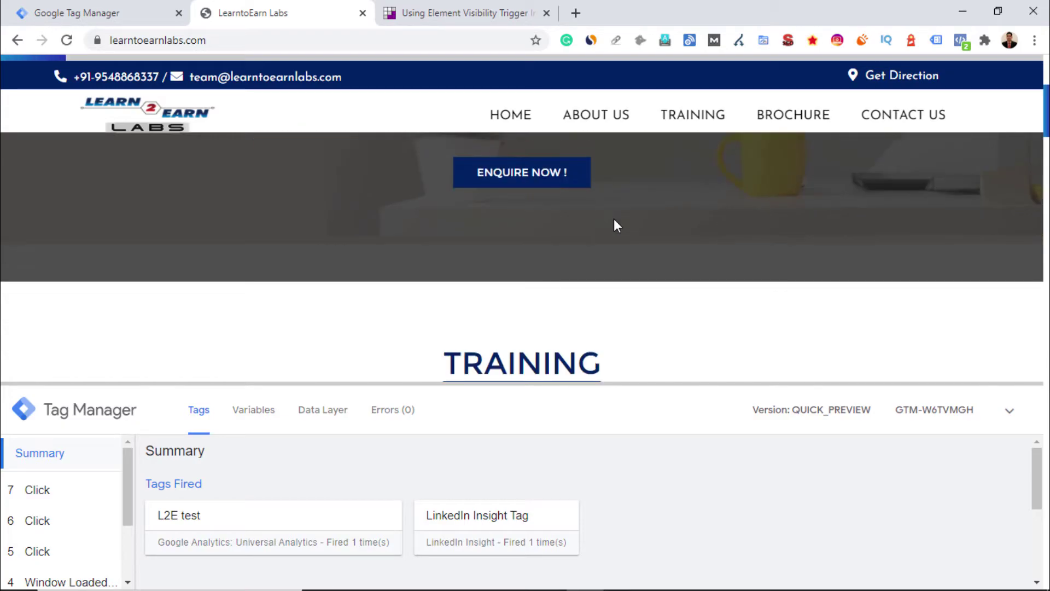
pyautogui.scroll(-3, 613, 218)
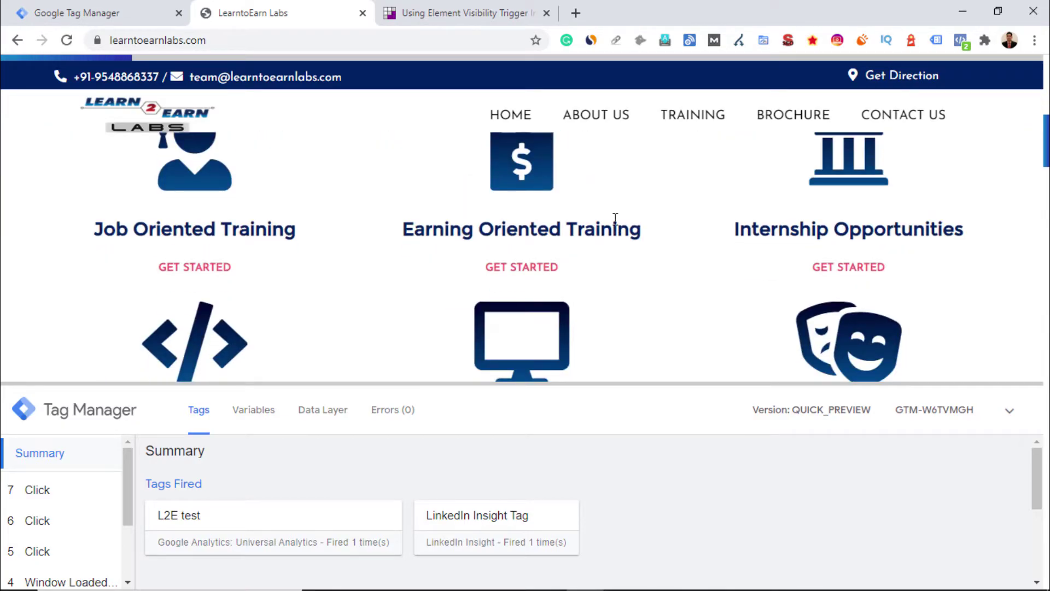
pyautogui.scroll(-1, 615, 219)
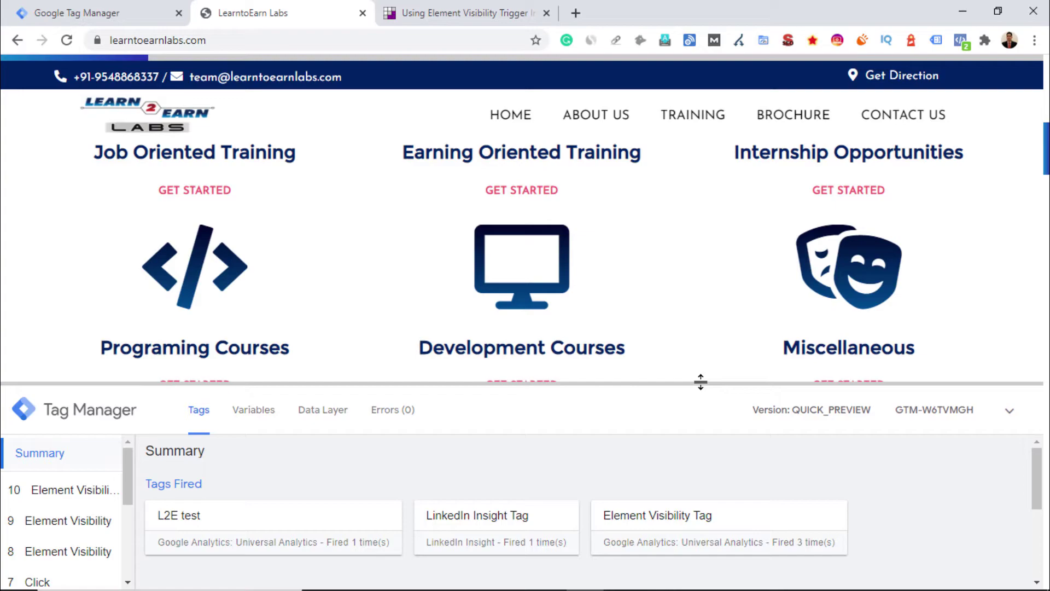
pyautogui.moveTo(691, 382); pyautogui.dragTo(651, 246)
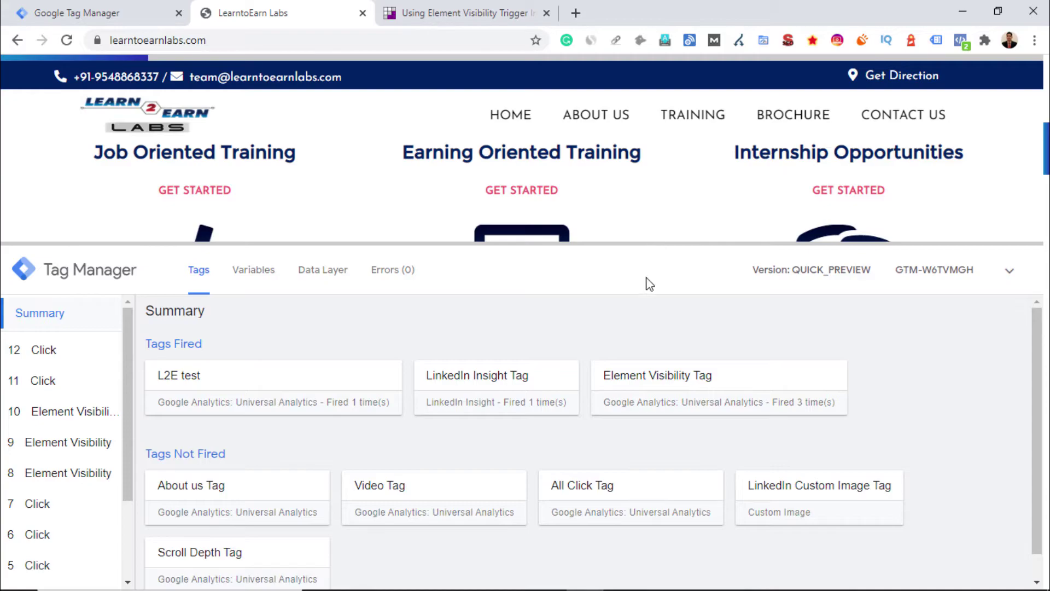
# Examine the variables of the tenth event, Element Visibility, focusing on the _triggers, Click Classes and Event values
pyautogui.click(67, 421)
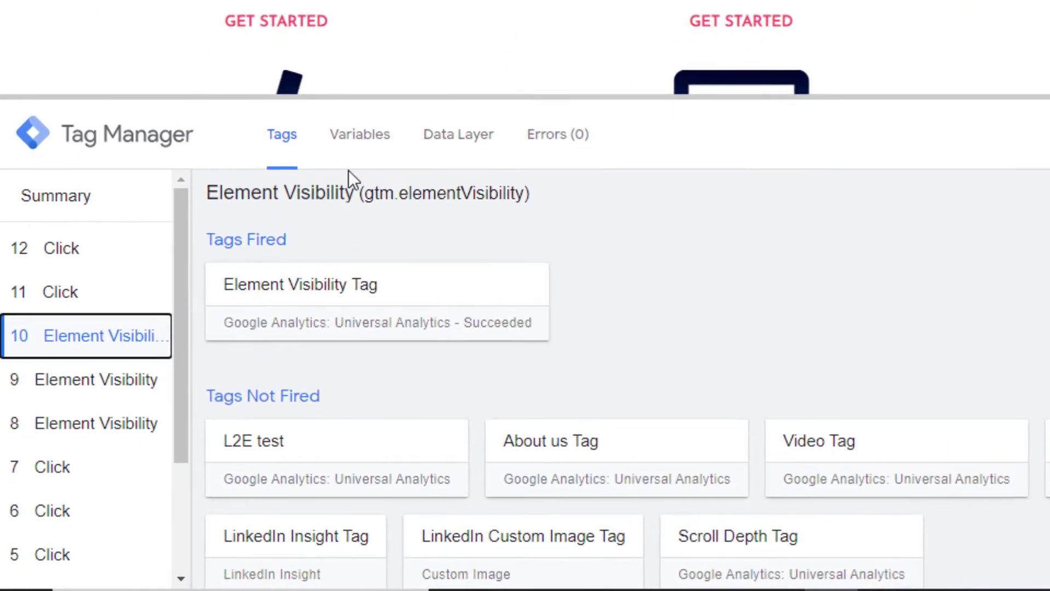
pyautogui.click(362, 135)
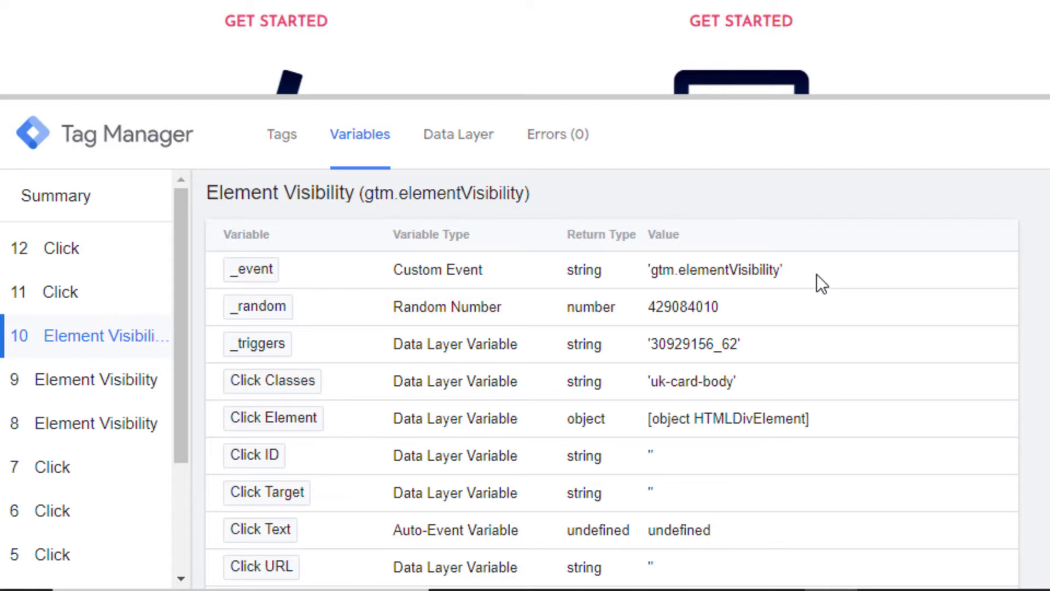
pyautogui.click(878, 317)
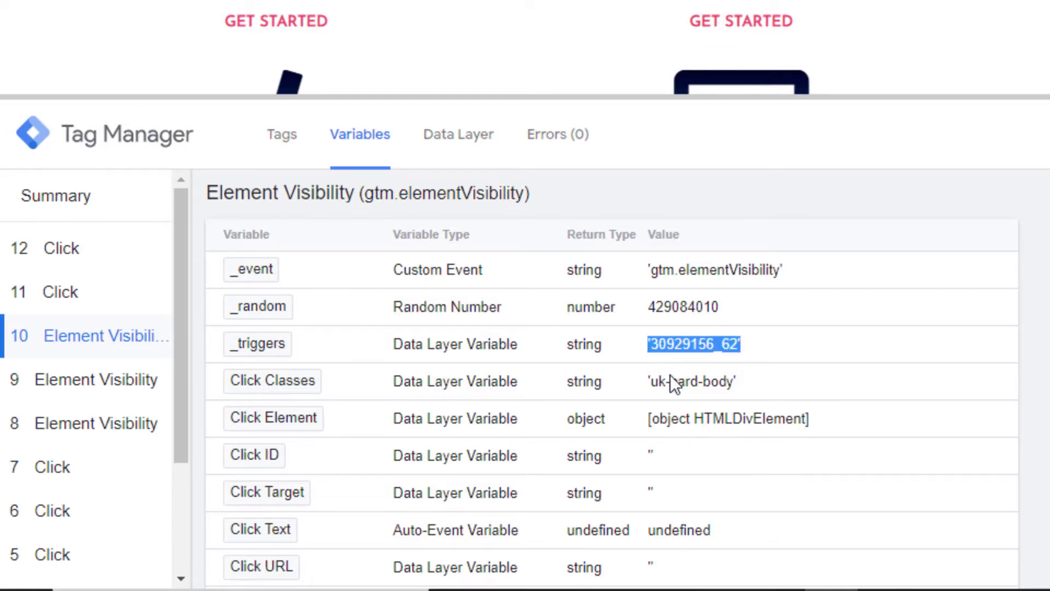
pyautogui.moveTo(743, 382); pyautogui.dragTo(671, 379)
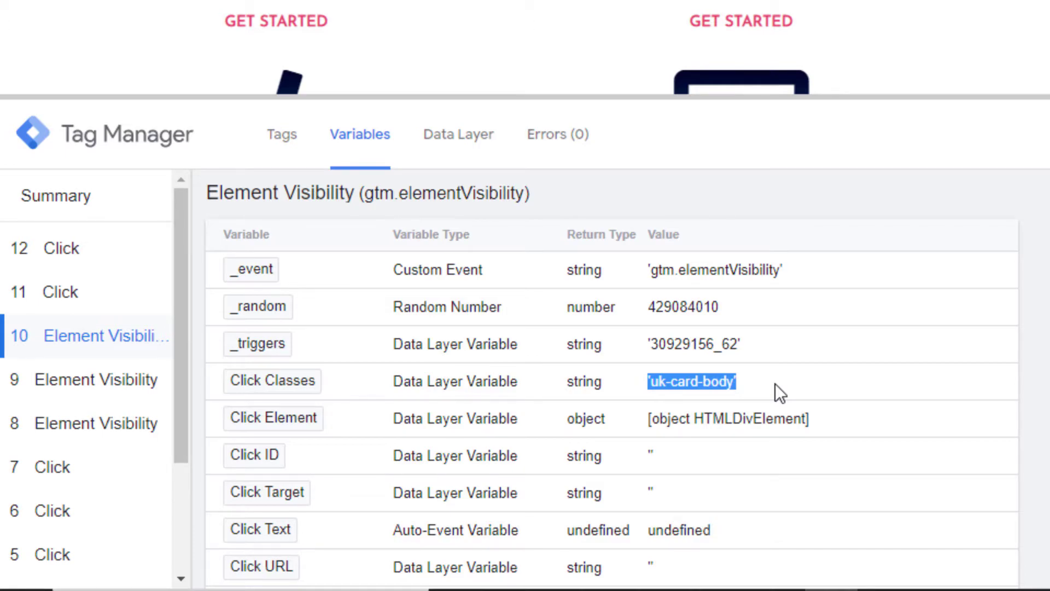
pyautogui.scroll(-5, 776, 383)
pyautogui.scroll(-2, 776, 383)
pyautogui.scroll(2, 775, 383)
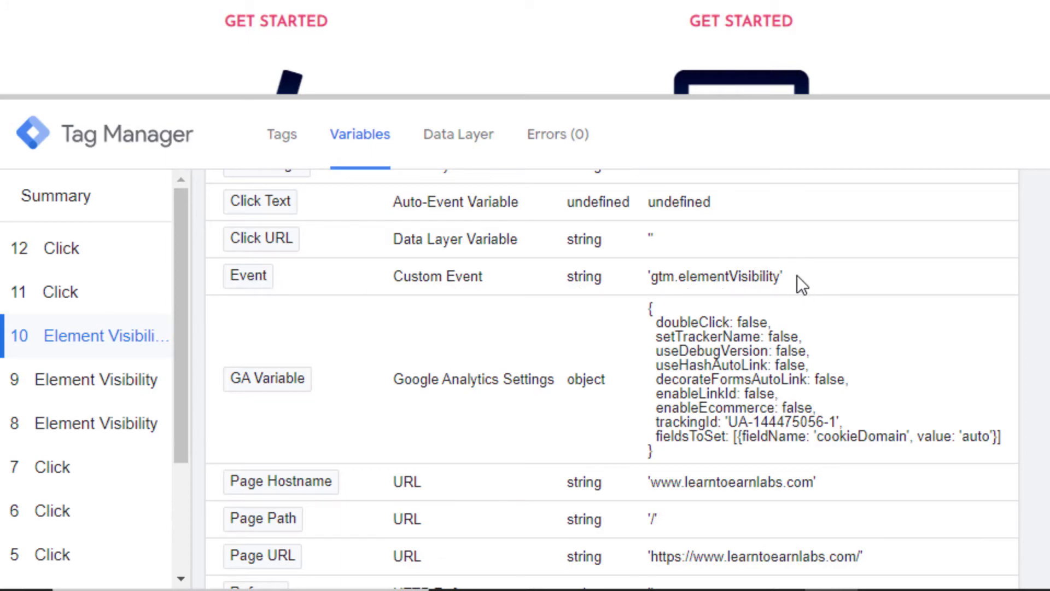
pyautogui.moveTo(805, 275); pyautogui.dragTo(657, 275)
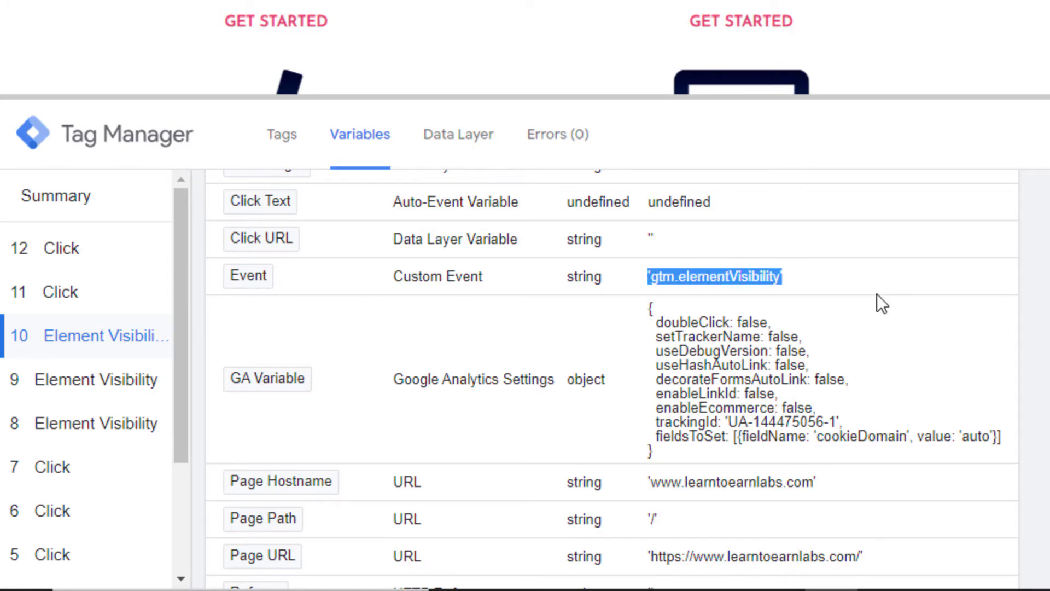
# Examine the Element Visibility event's data layer messages in an enlarged debug pane, including the element ID value
pyautogui.click(460, 137)
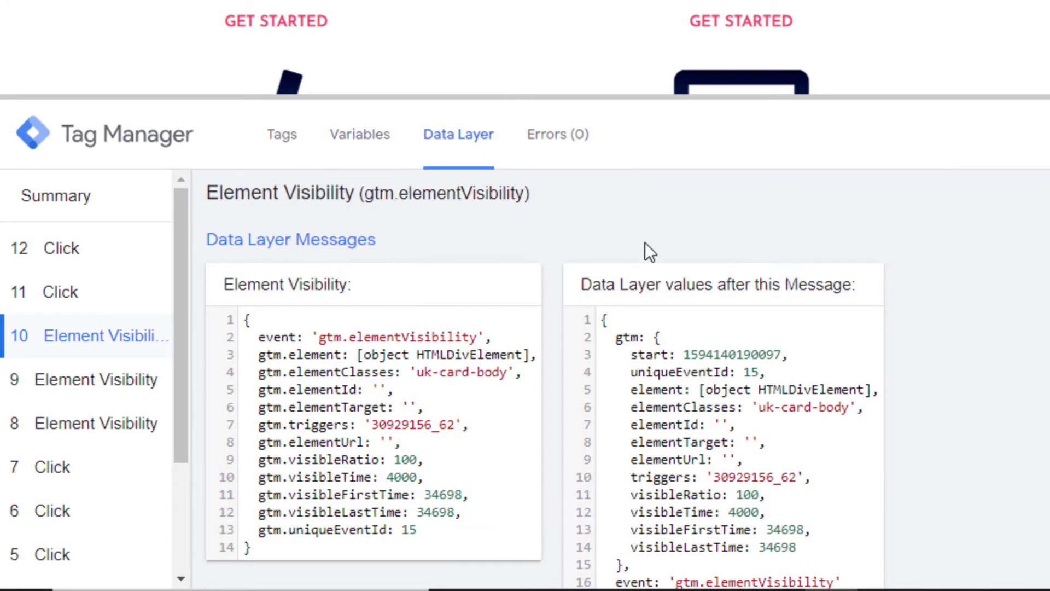
pyautogui.scroll(-1, 714, 306)
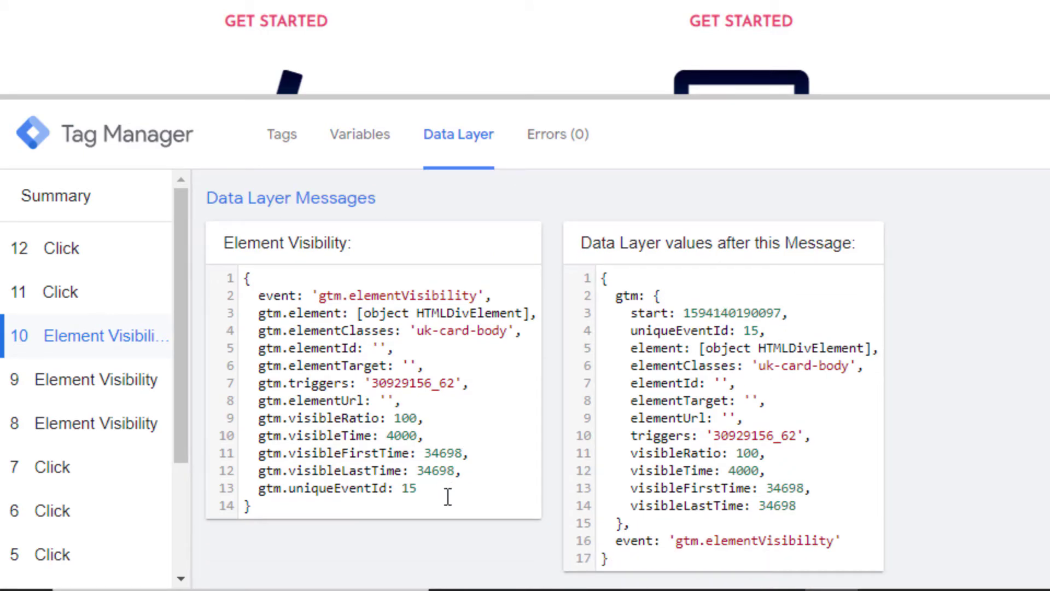
pyautogui.moveTo(444, 491); pyautogui.dragTo(262, 298)
pyautogui.moveTo(499, 95); pyautogui.dragTo(504, 2)
pyautogui.click(410, 276)
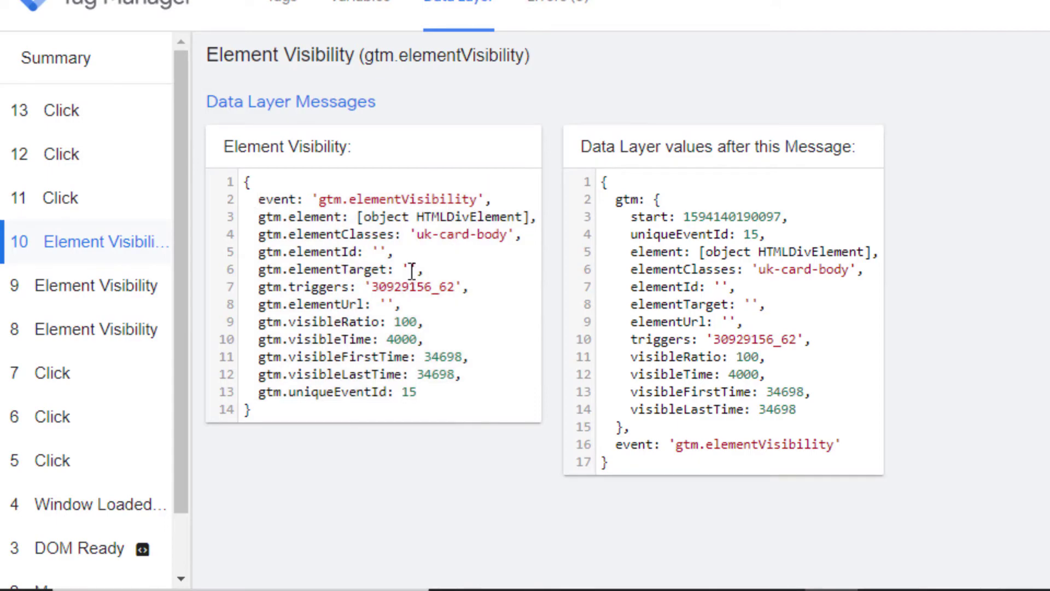
pyautogui.doubleClick(379, 251)
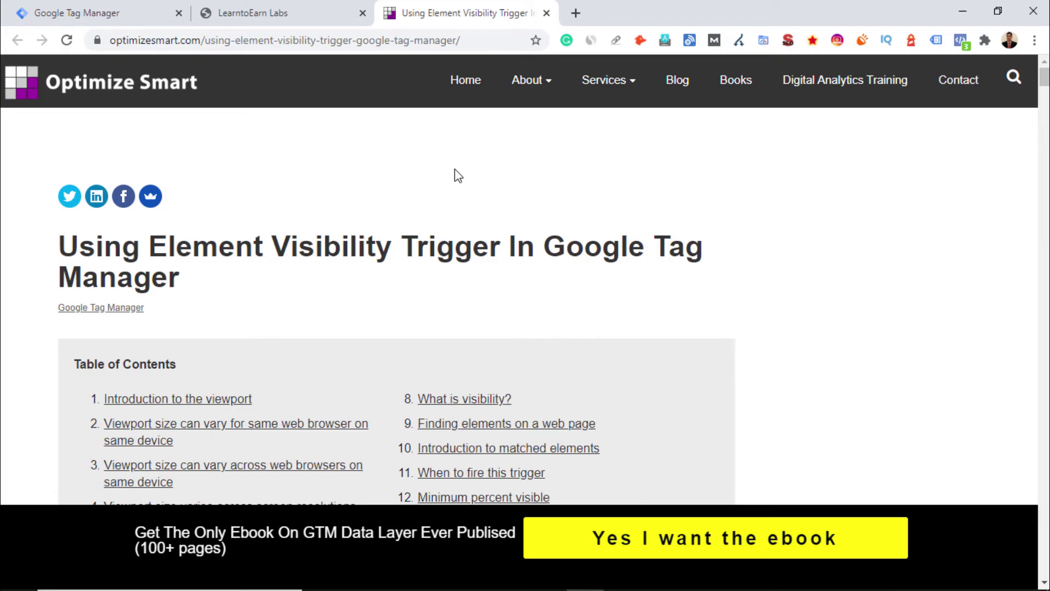
# Look through the Optimize Smart article on the element visibility trigger and inspect the HTML of the GTM data layers e-book image
pyautogui.scroll(-15, 456, 181)
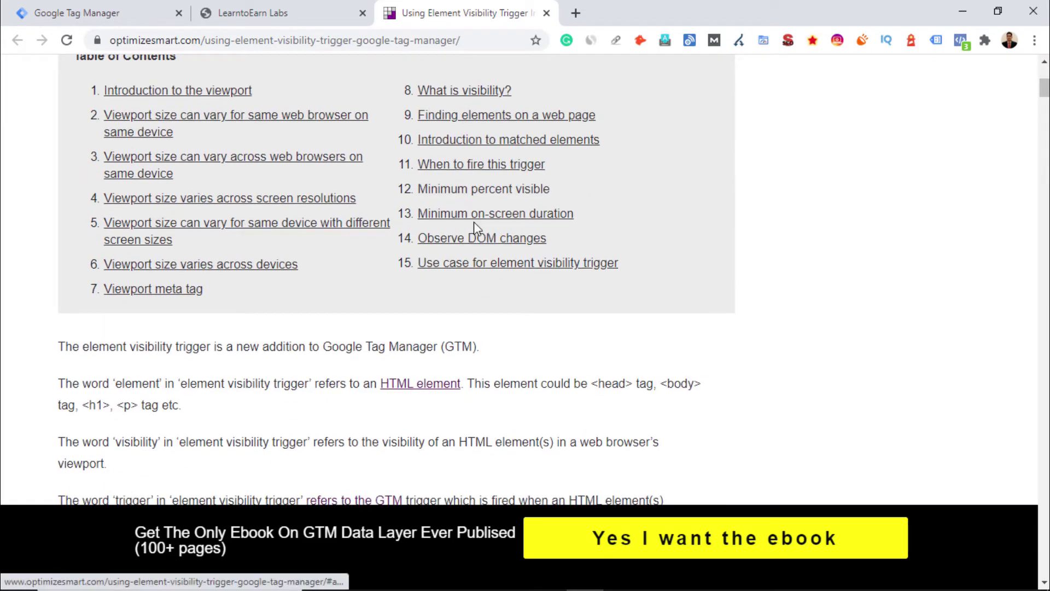
pyautogui.scroll(-18, 453, 293)
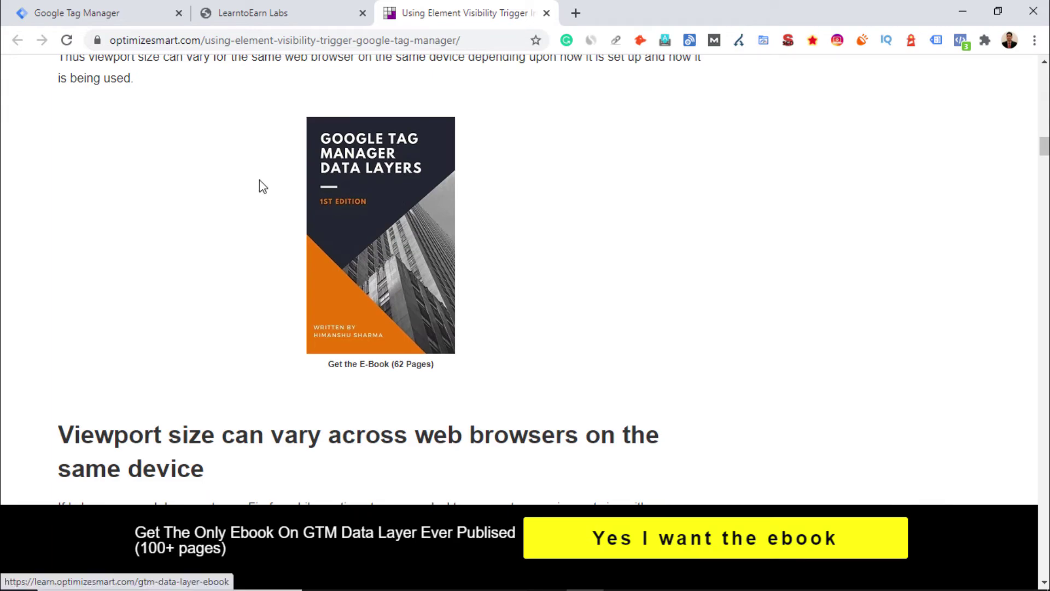
pyautogui.rightClick(356, 209)
pyautogui.press('Escape')
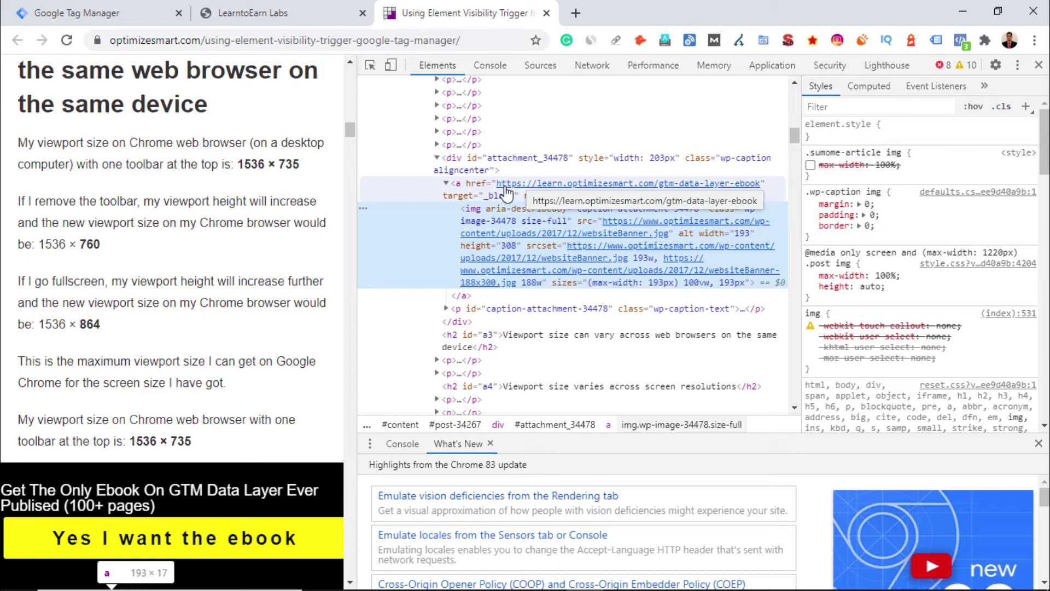
# Return to the LearntoEarn Labs site, shrink the debug pane and look over the hero, Training and Our Services sections
pyautogui.hotkey('ctrl', '1')
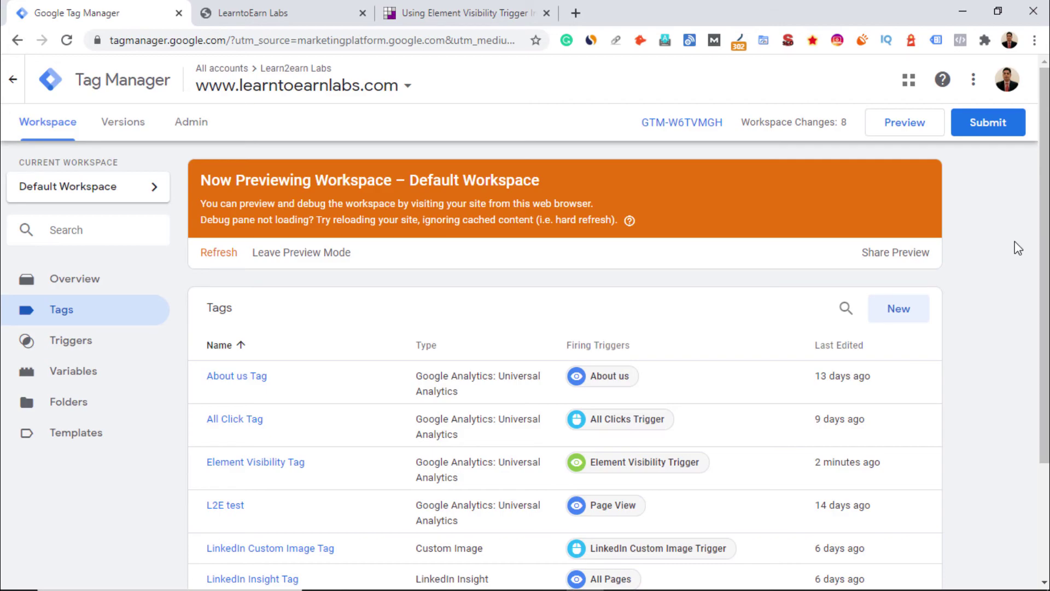
pyautogui.click(331, 8)
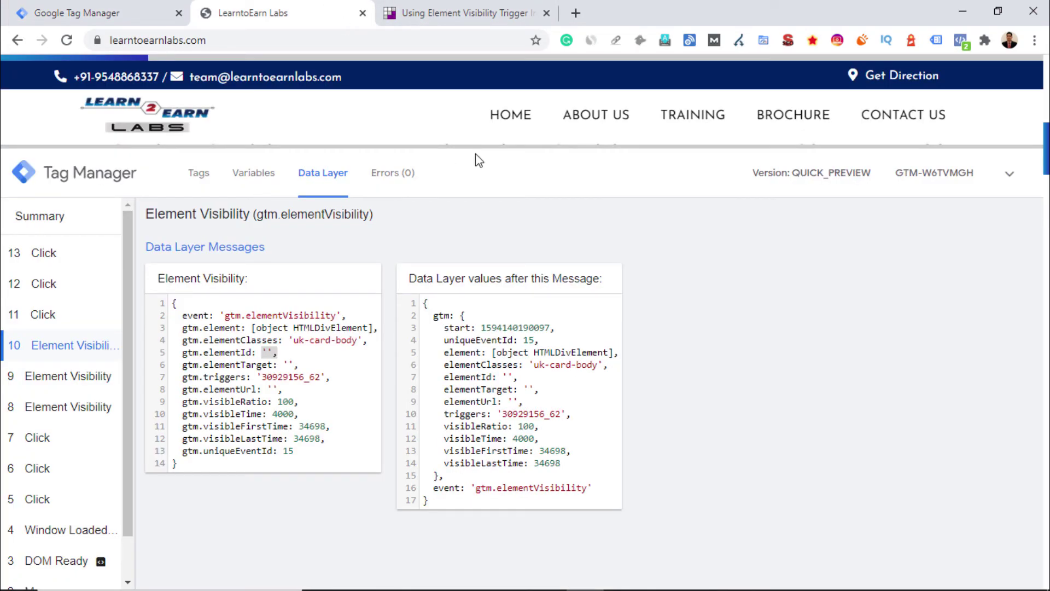
pyautogui.moveTo(476, 148); pyautogui.dragTo(529, 558)
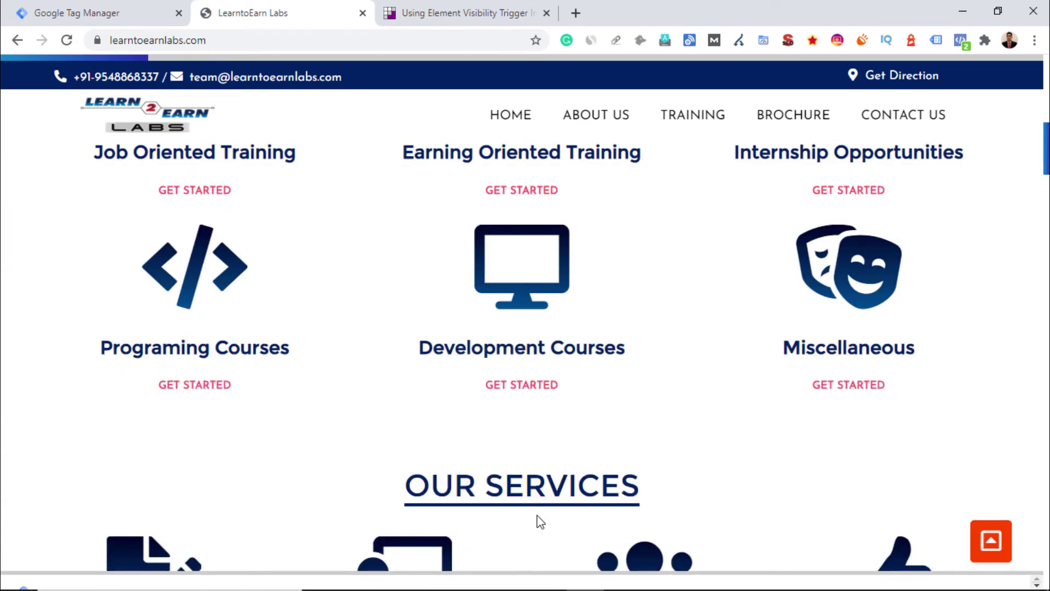
pyautogui.scroll(3, 208, 284)
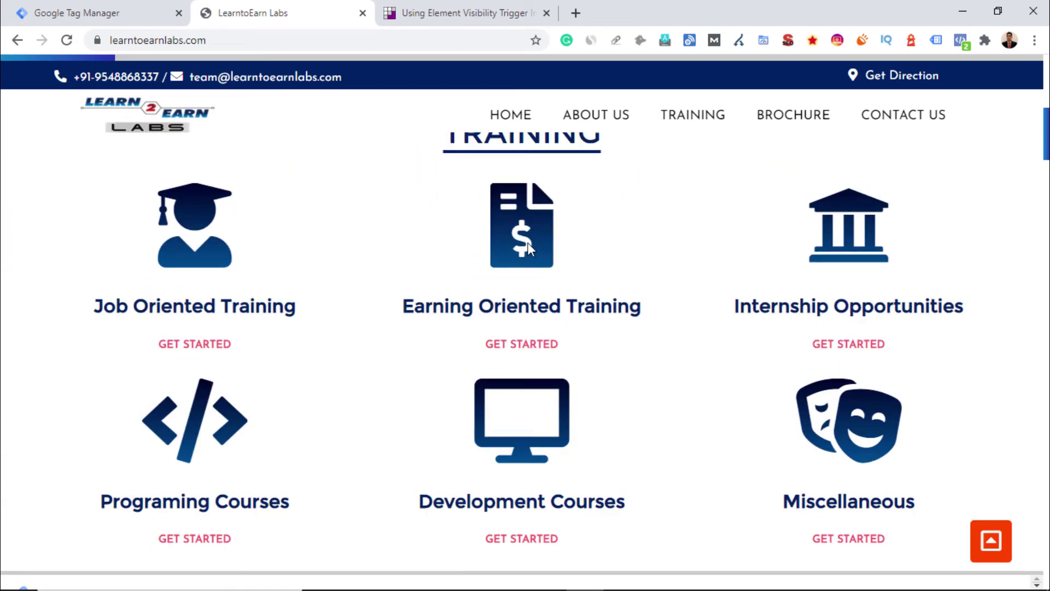
pyautogui.scroll(5, 600, 237)
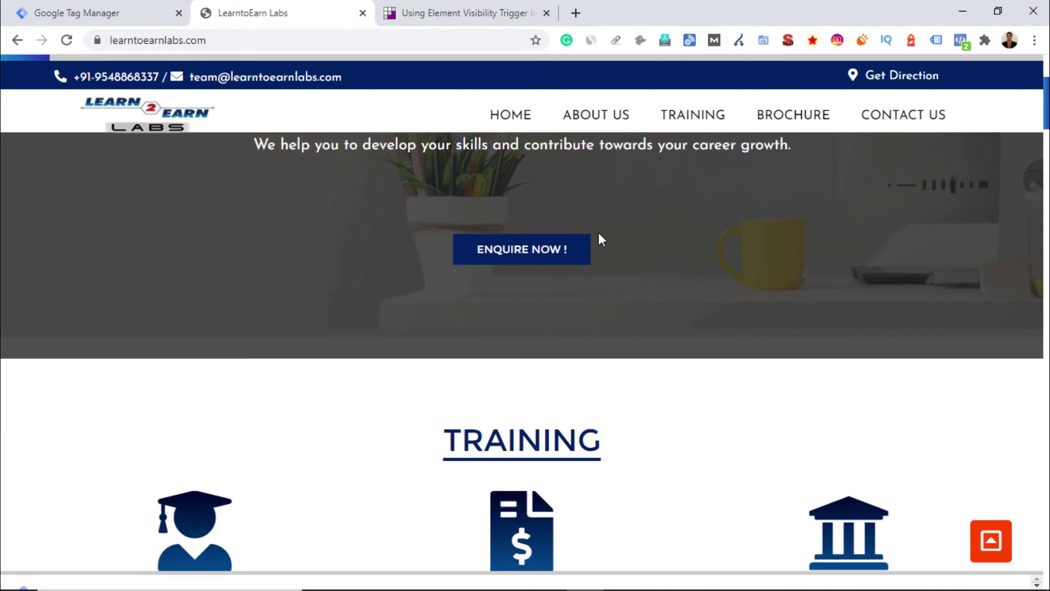
pyautogui.scroll(3, 599, 240)
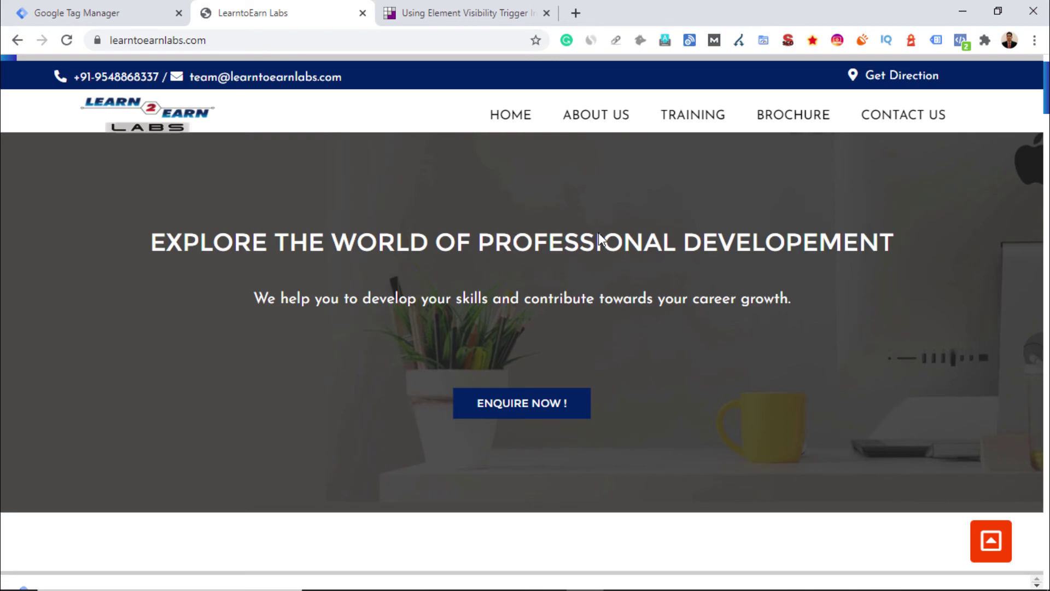
pyautogui.scroll(-10, 525, 323)
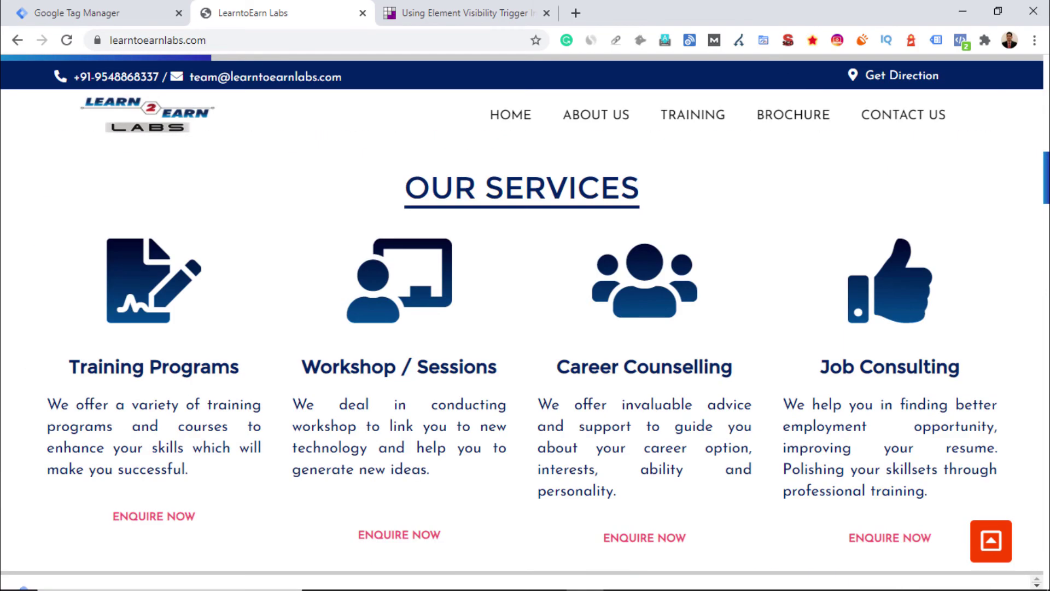
pyautogui.scroll(10, 865, 149)
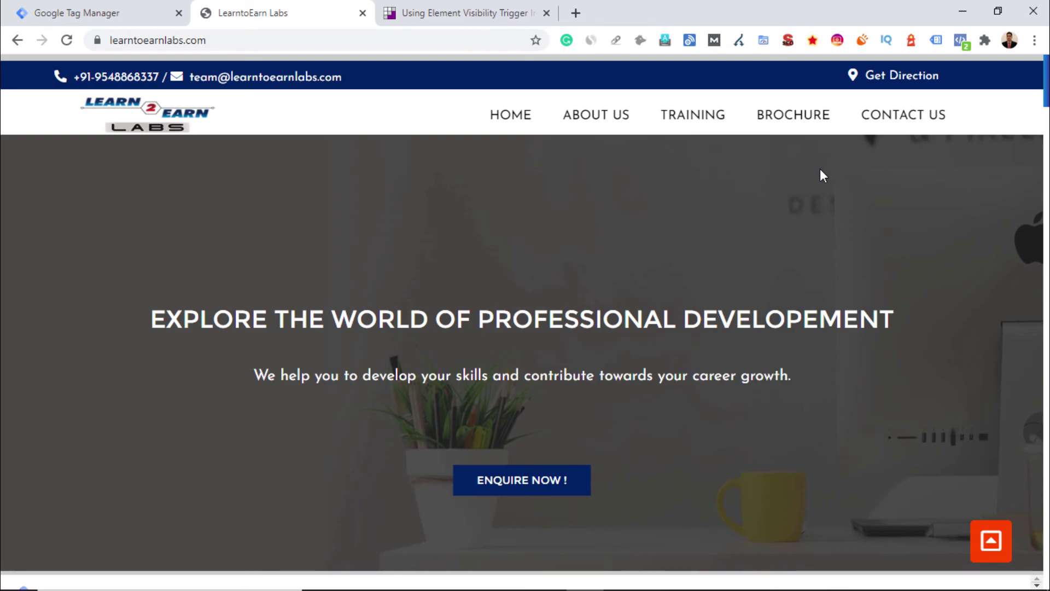
# Switch back to Google Tag Manager and review the workspace's tags with their firing triggers
pyautogui.click(126, 11)
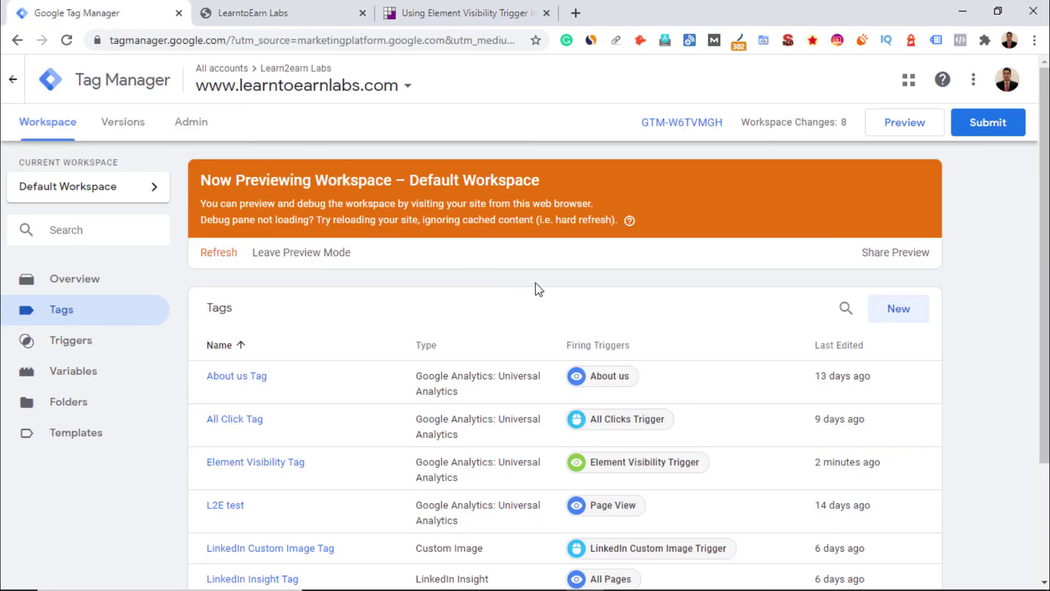
pyautogui.scroll(-1, 328, 323)
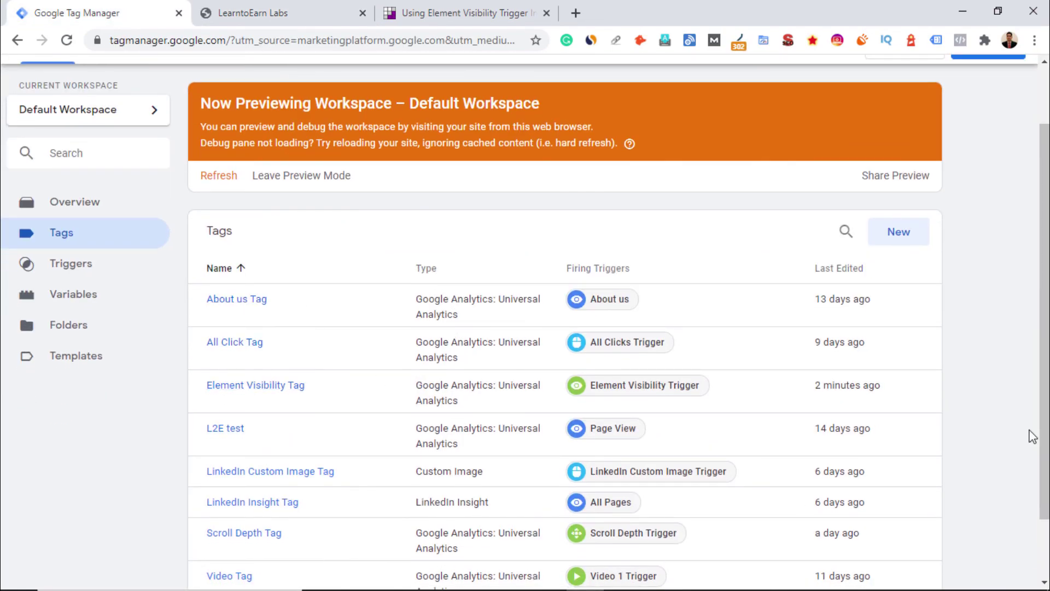
pyautogui.scroll(-1, 1043, 315)
pyautogui.scroll(3, 1043, 315)
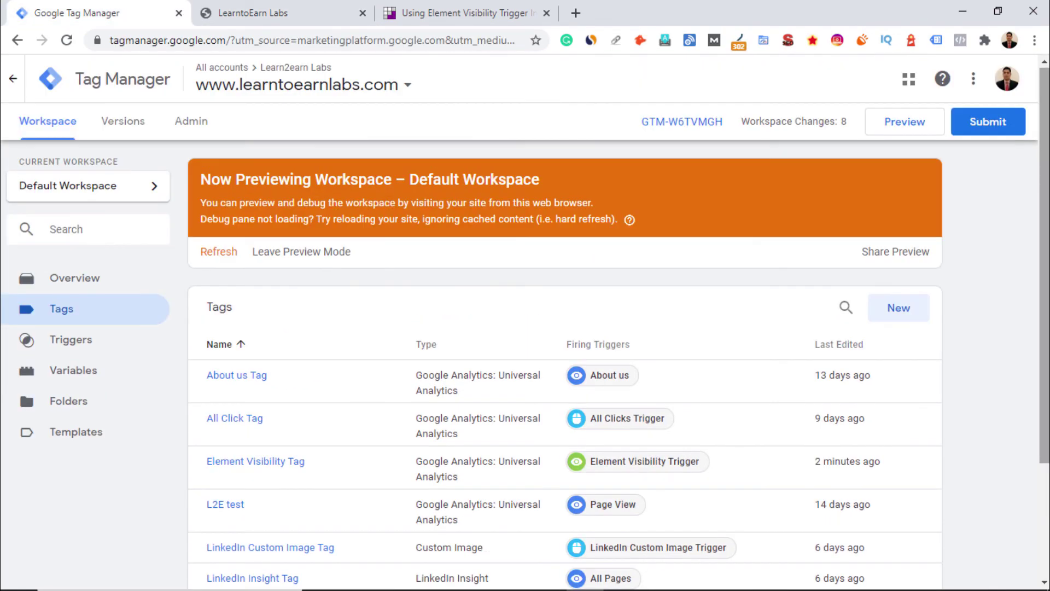